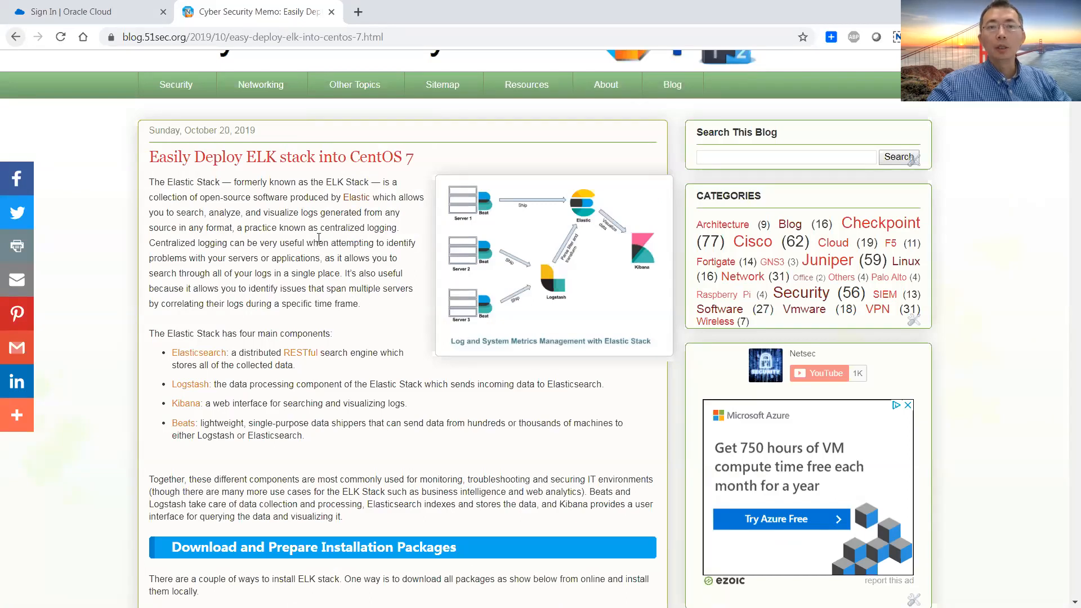
Skim the blog post on deploying the ELK stack into CentOS 7 and move its tab out of the browser window
scroll(303, 209, down, 5)
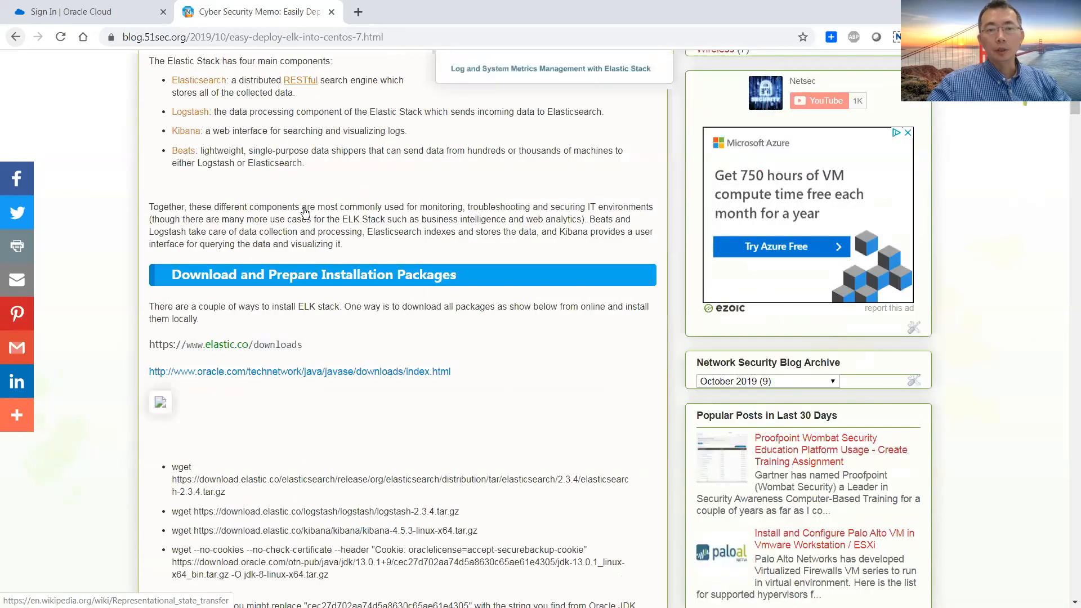
scroll(305, 213, down, 10)
scroll(310, 226, up, 13)
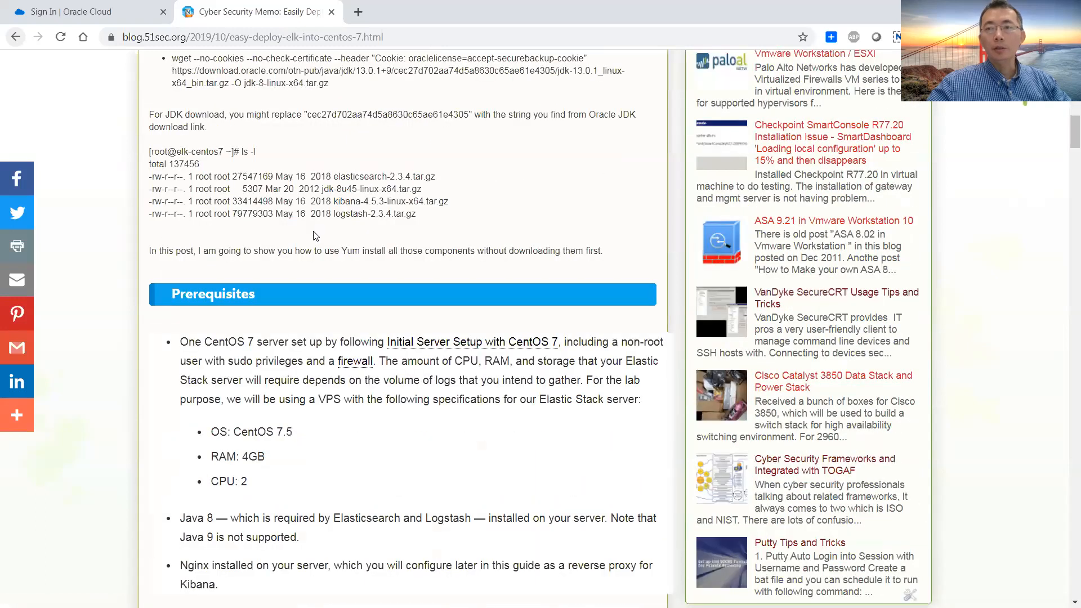
scroll(313, 236, up, 3)
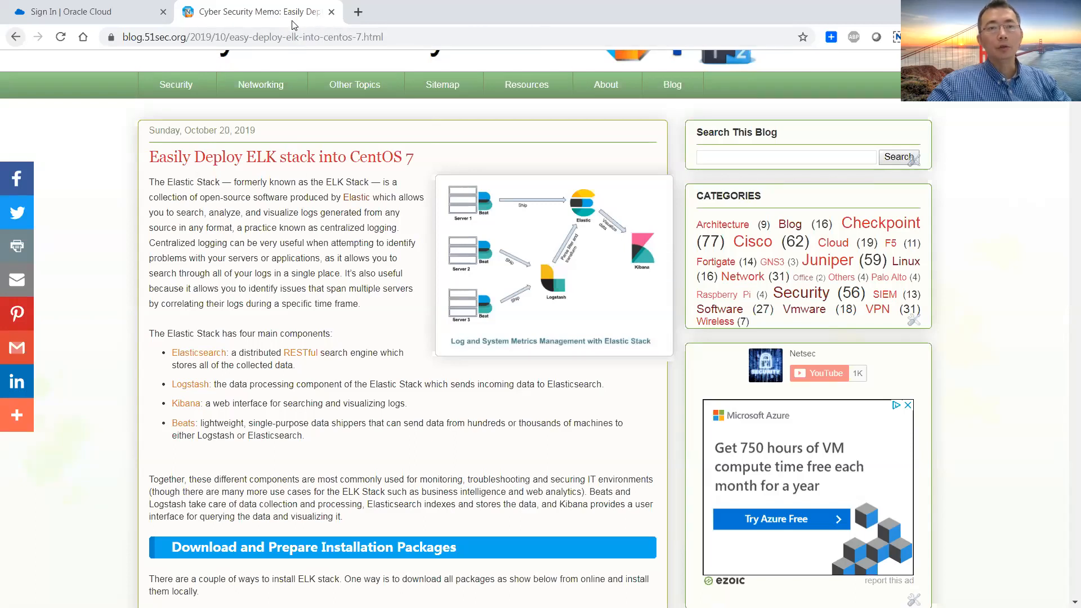
drag(292, 21, 0, 101)
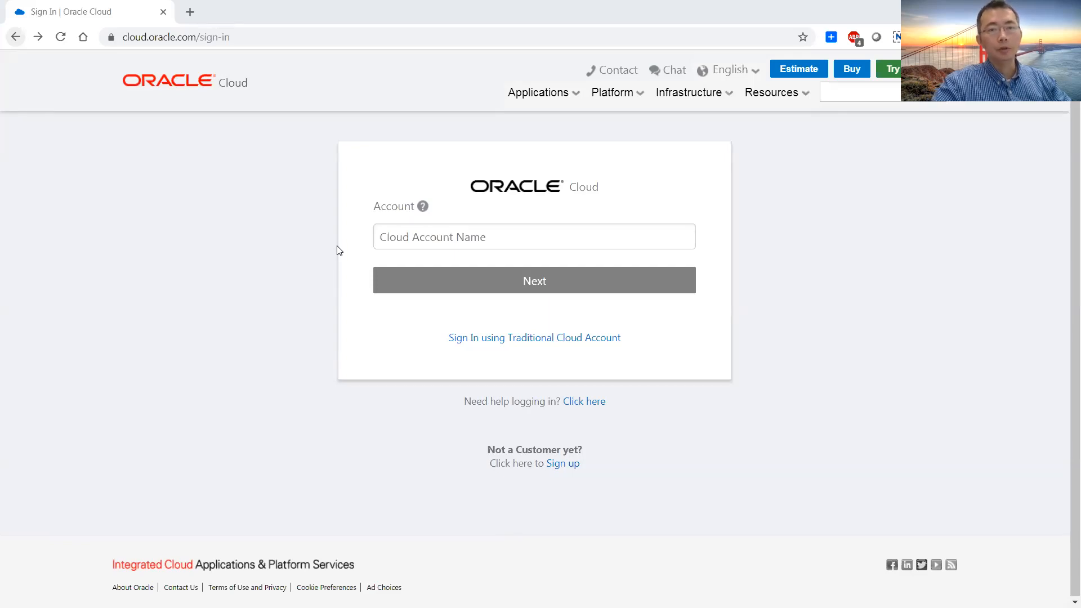
Enter the cloud account name and sign in to Oracle Cloud
click(384, 235)
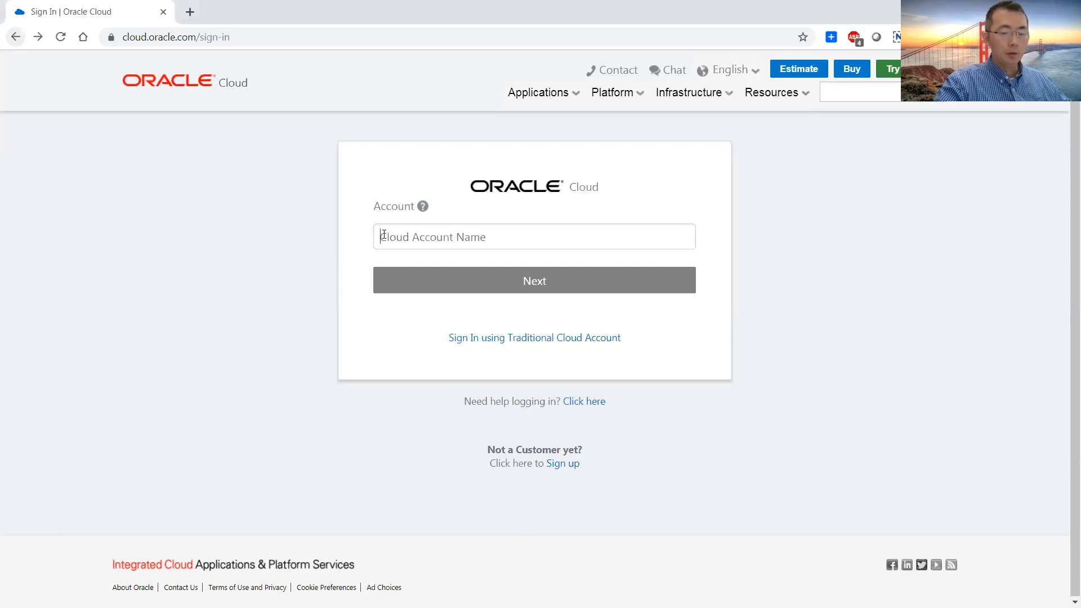
text(john)
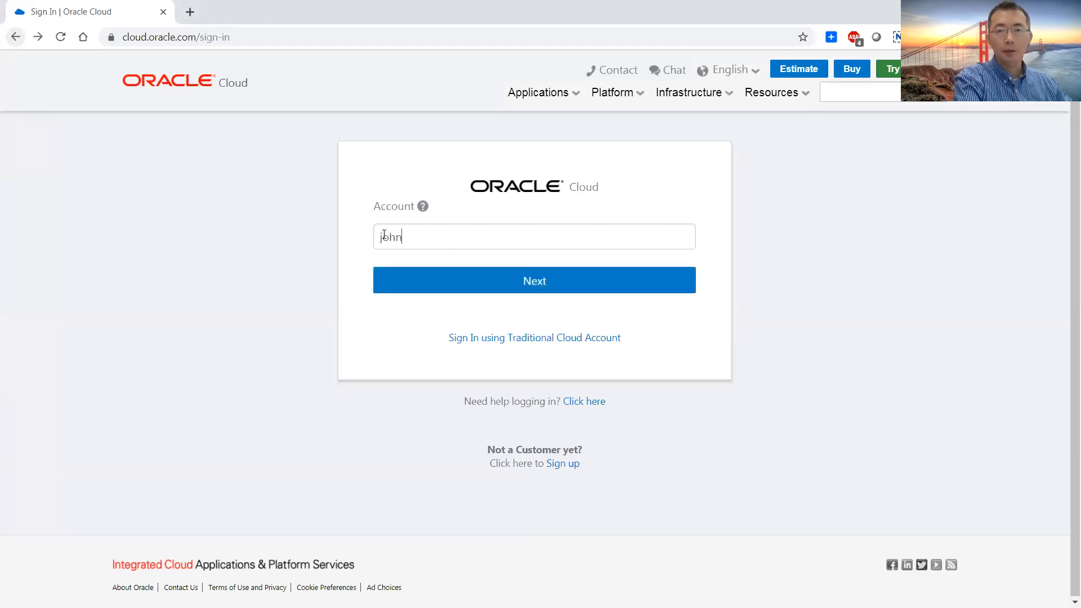
text(yan)
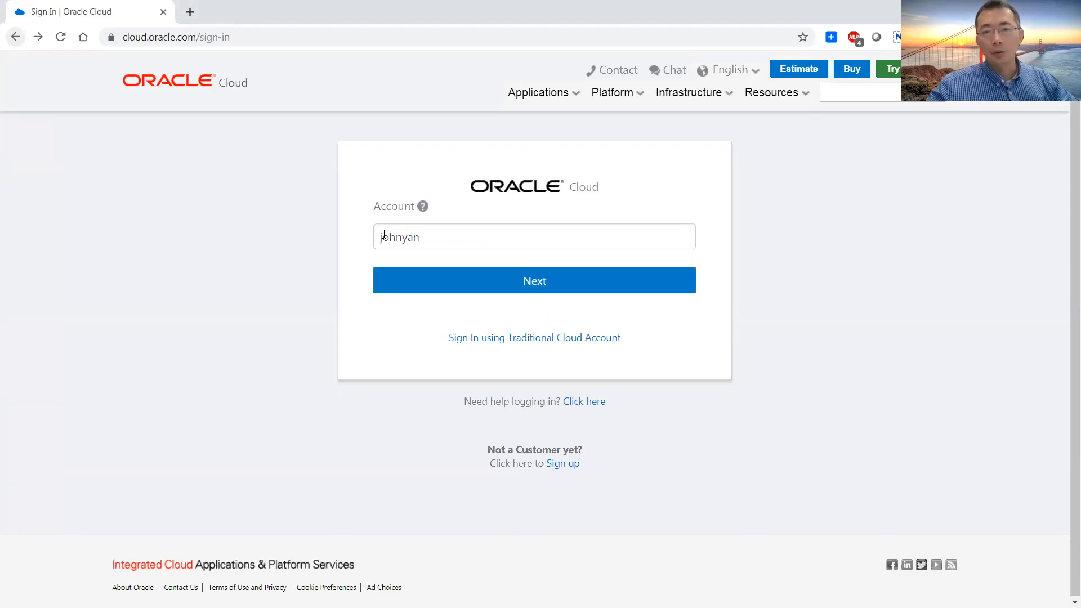
key(Return)
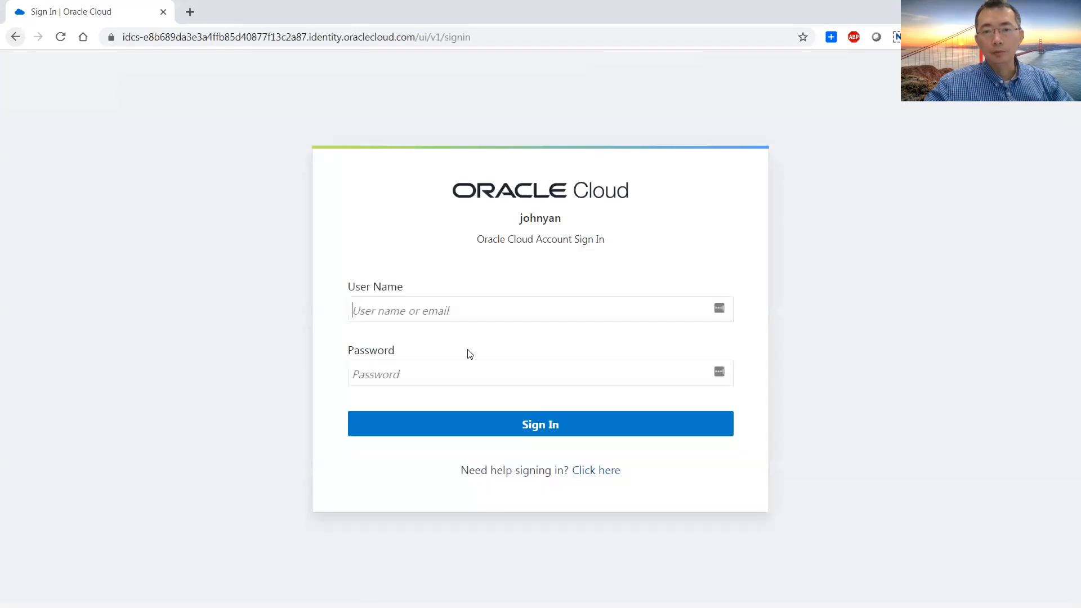
key(Return)
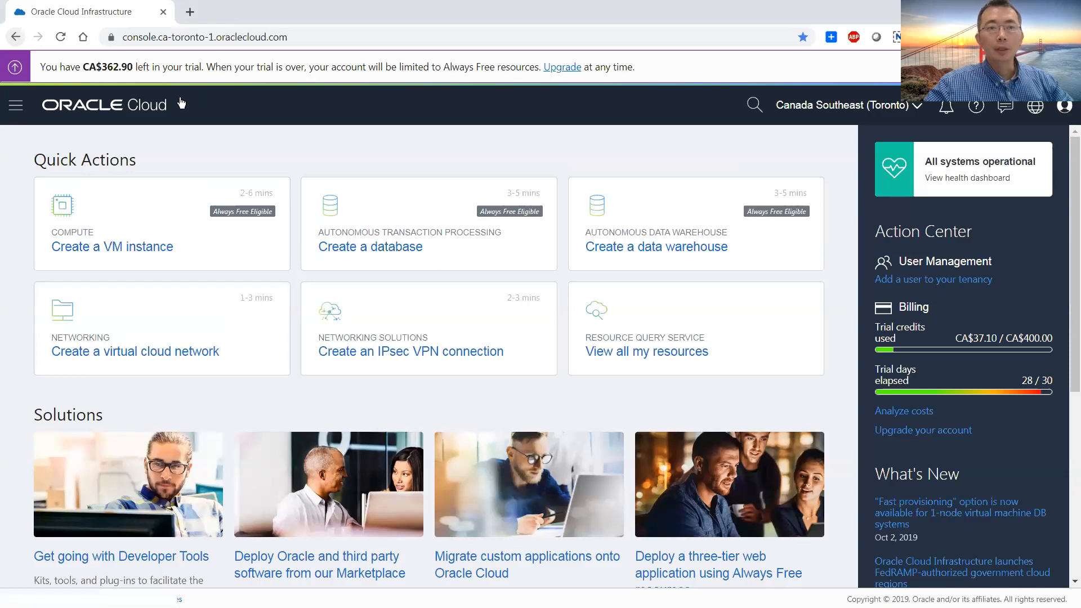
Open the Compute instances page of the cloud console
click(19, 105)
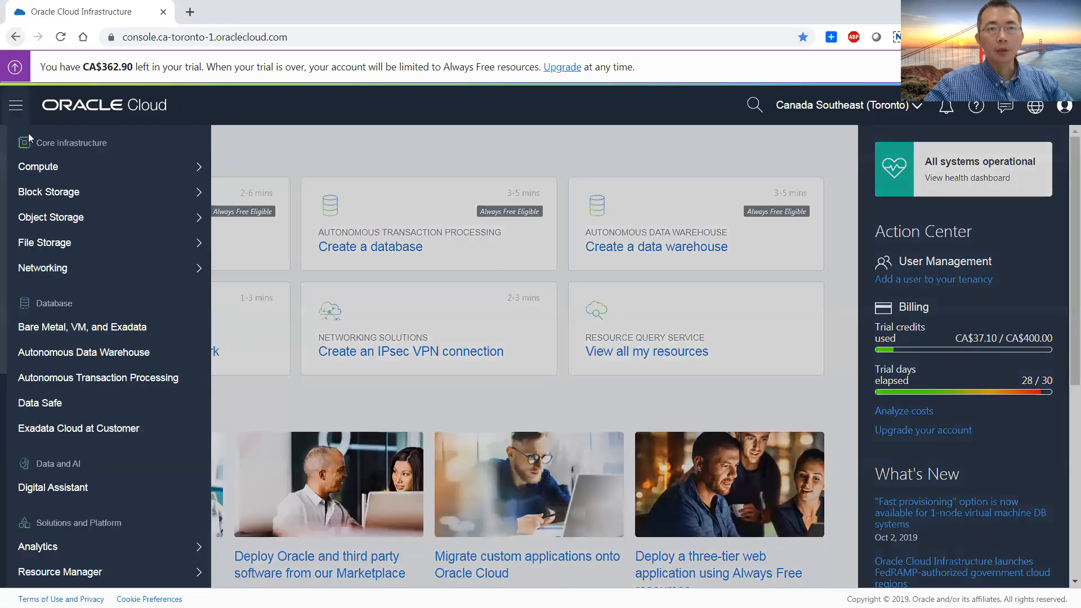
mouse_move(48, 178)
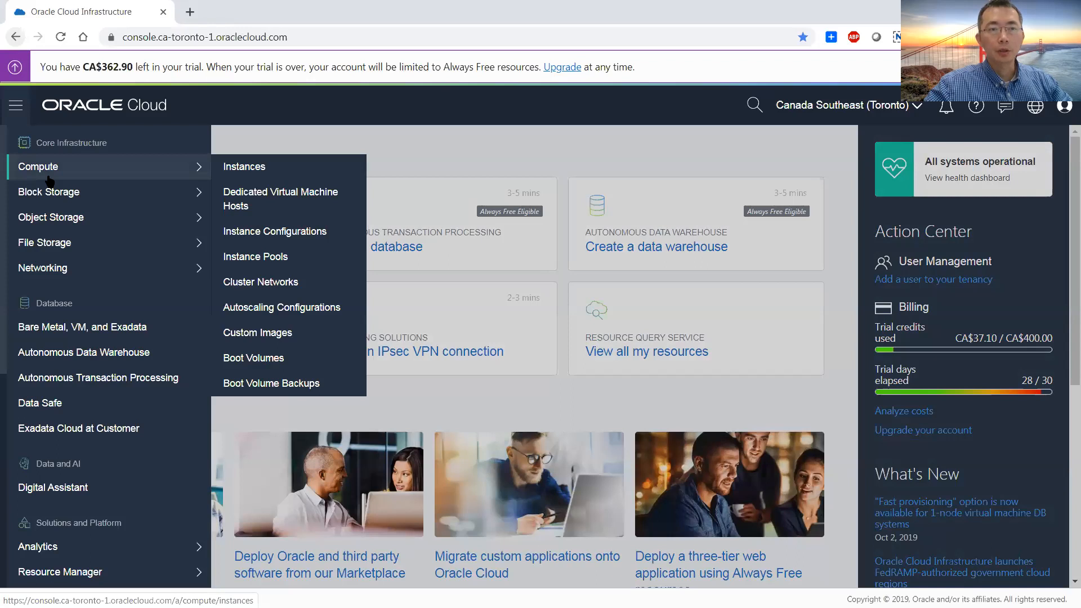
click(300, 163)
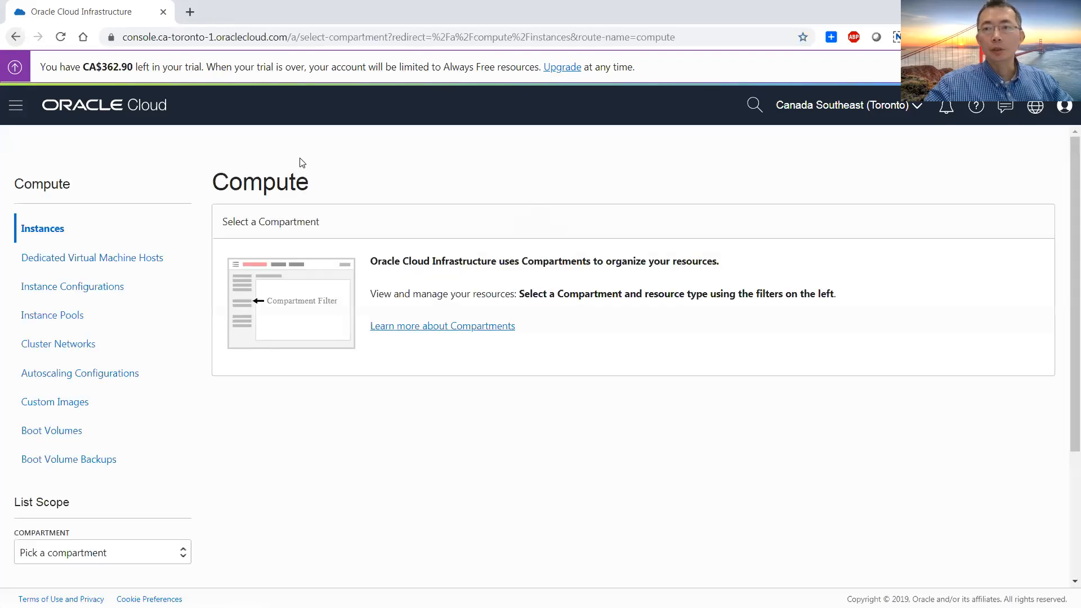
Switch the region to US East (Ashburn) and choose the root compartment as the list scope
click(870, 104)
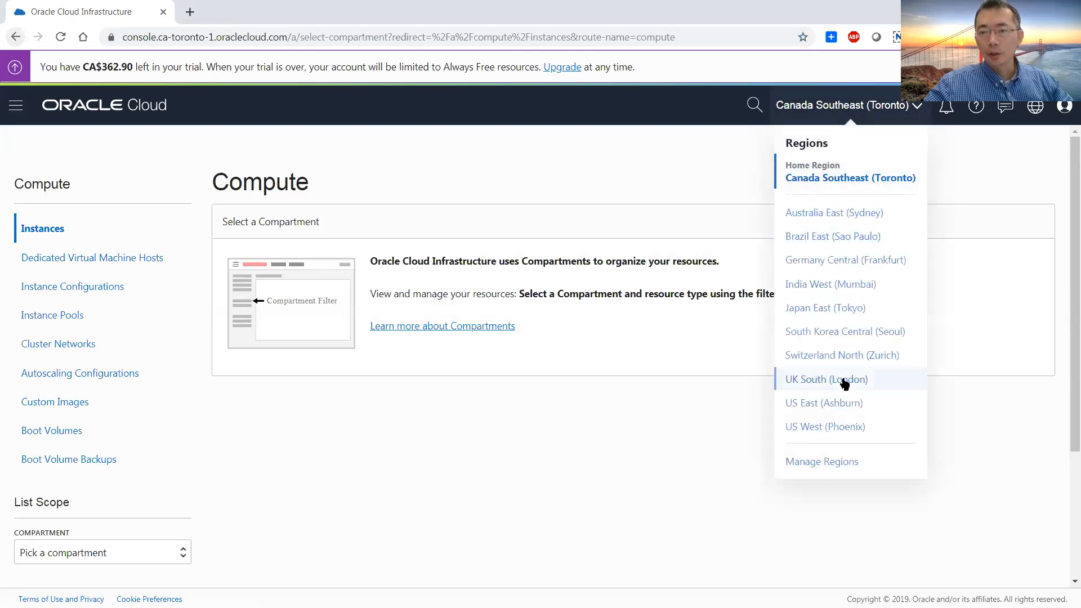
click(848, 404)
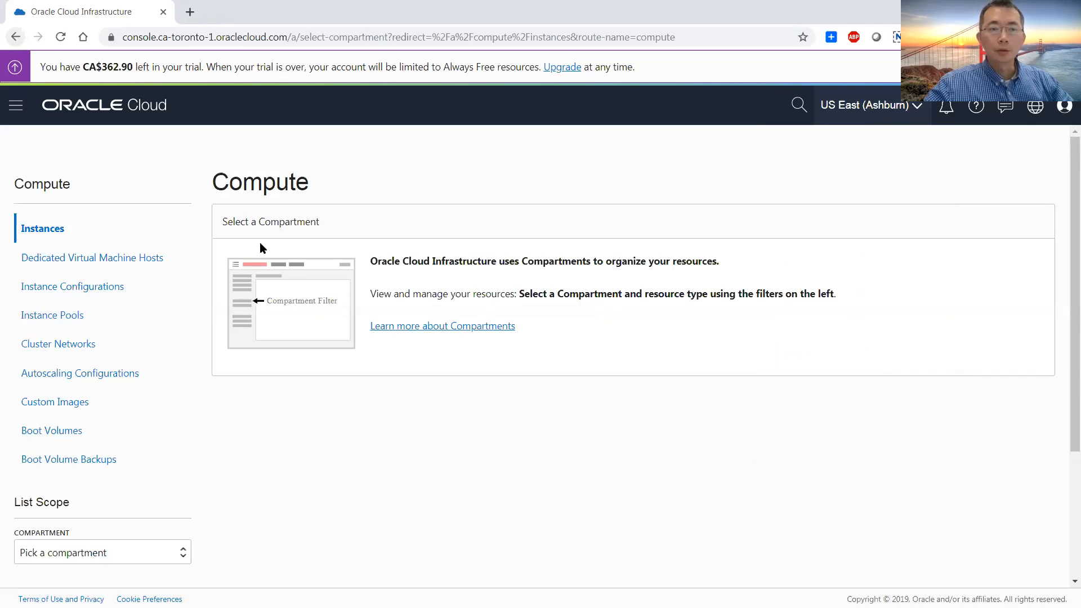
click(98, 552)
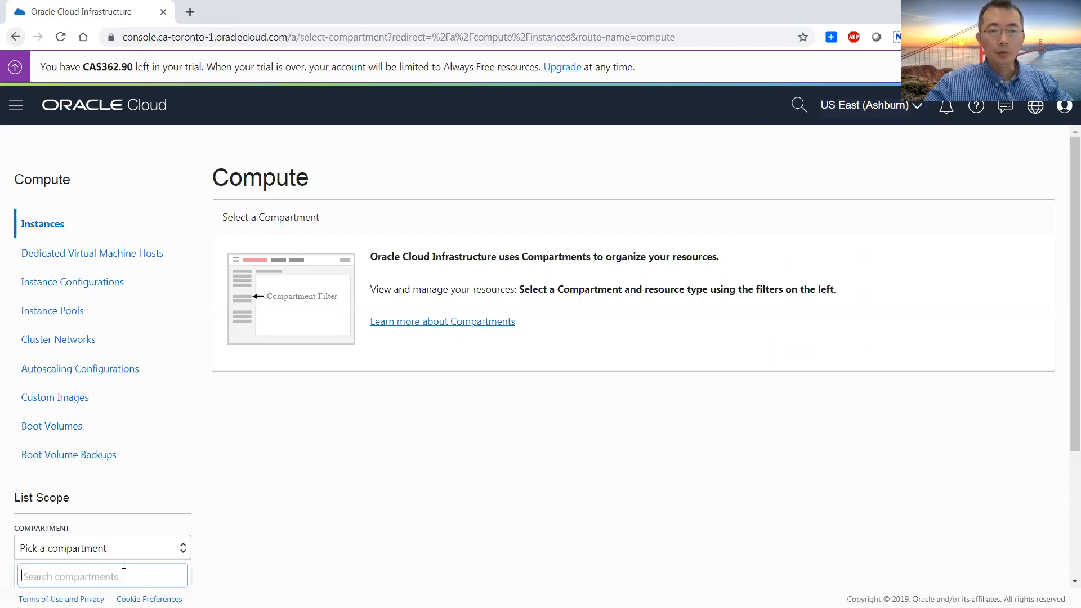
scroll(125, 512, down, 2)
click(103, 459)
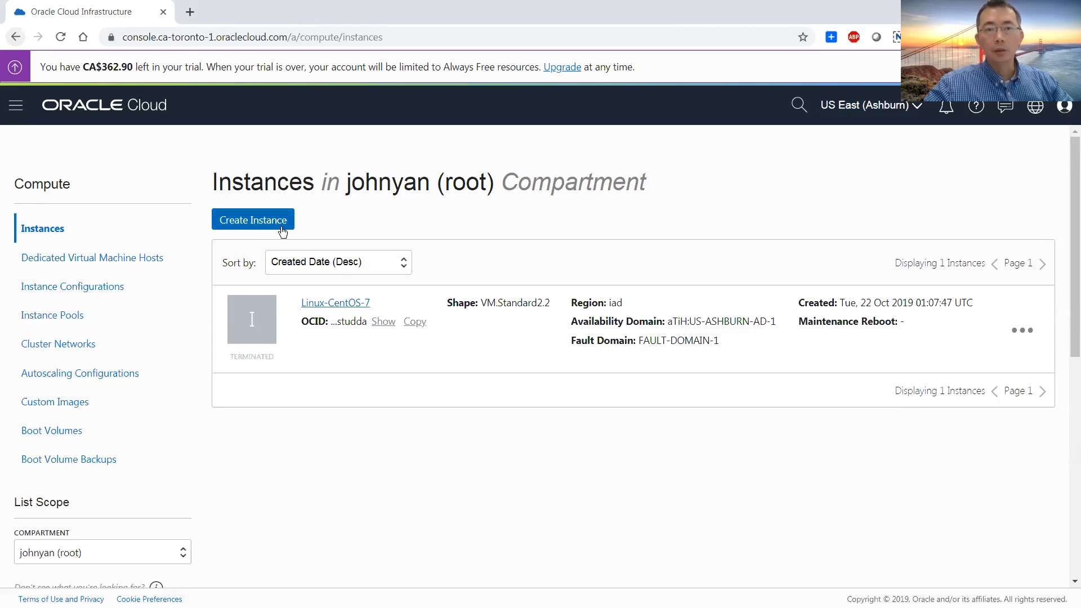
Start creating a new compute instance and name it ELK-CentOS
click(283, 232)
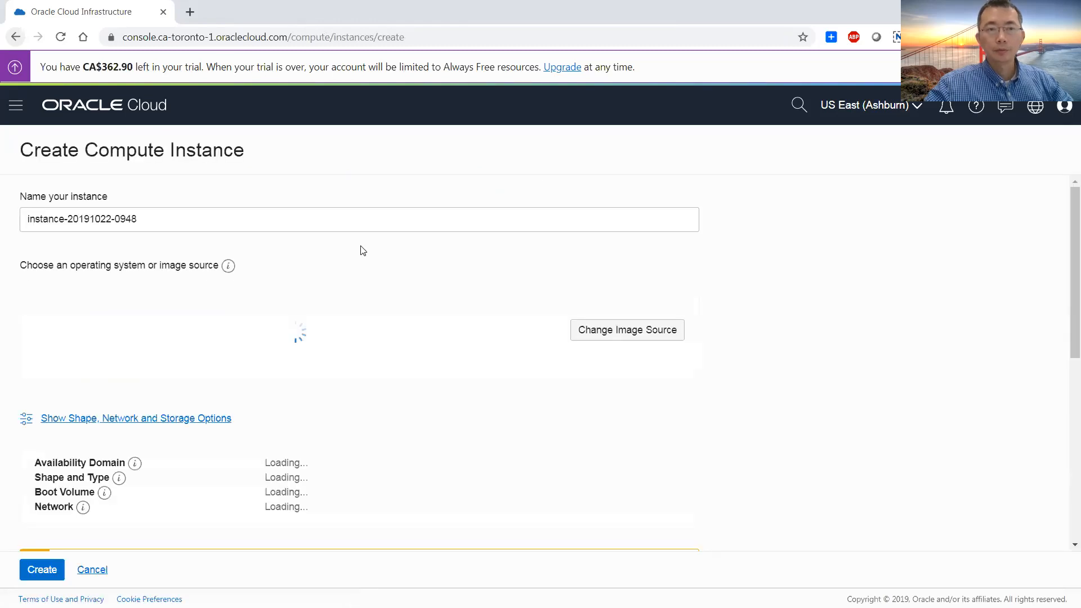
triple_click(282, 220)
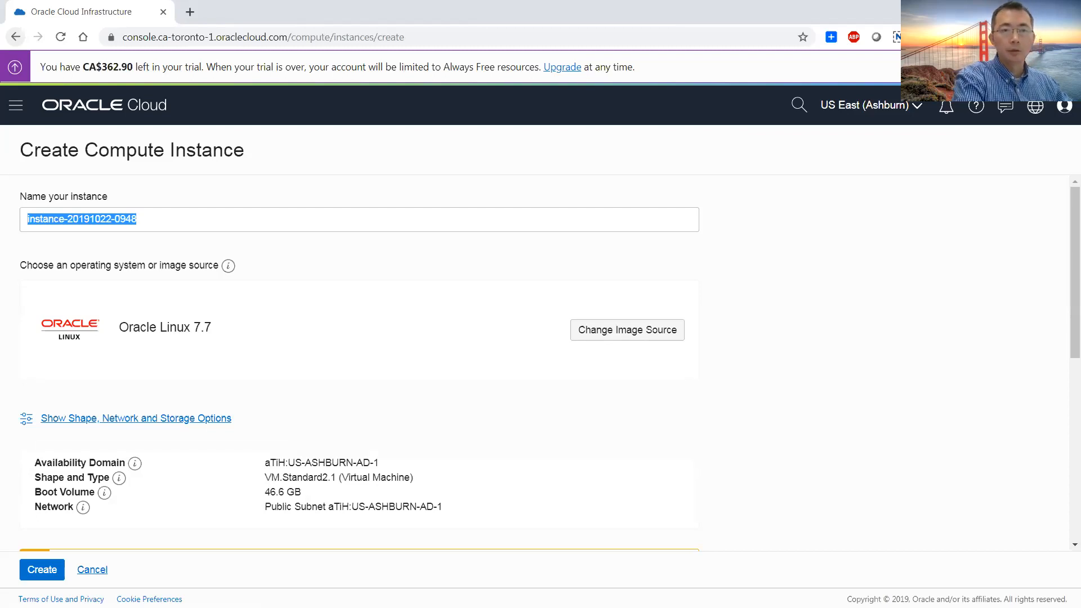
text(ELK-CentOS)
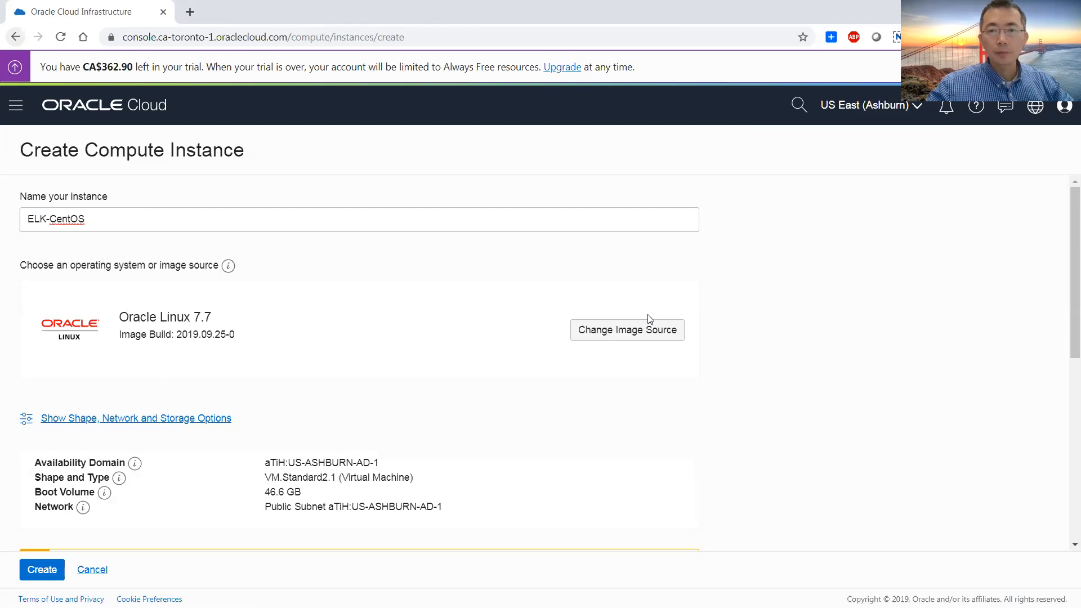
Change the instance's image source to the CentOS 7 platform image
click(644, 336)
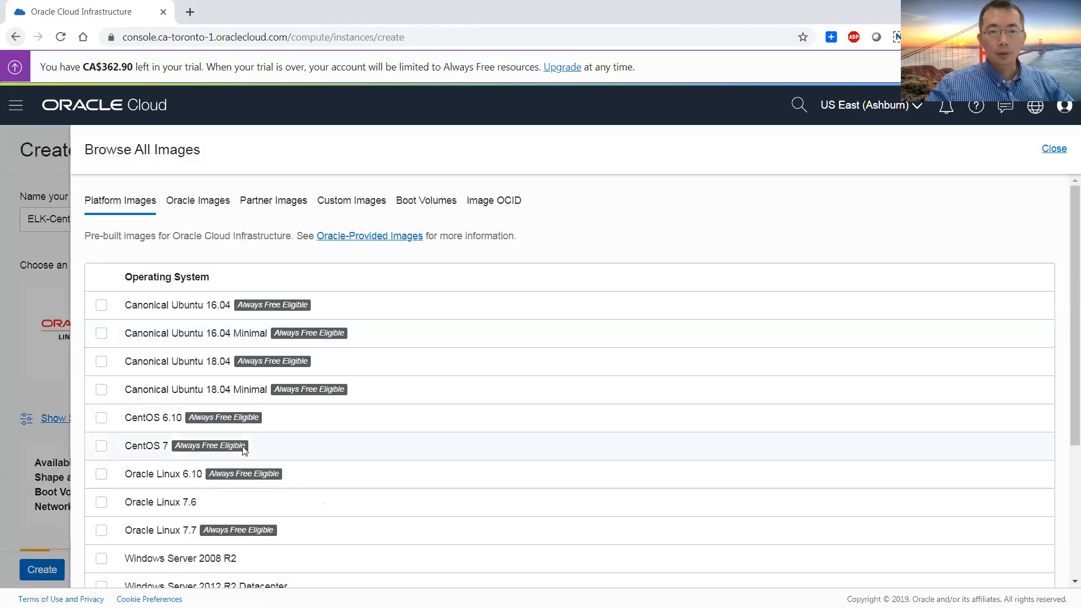
click(100, 446)
scroll(299, 439, down, 3)
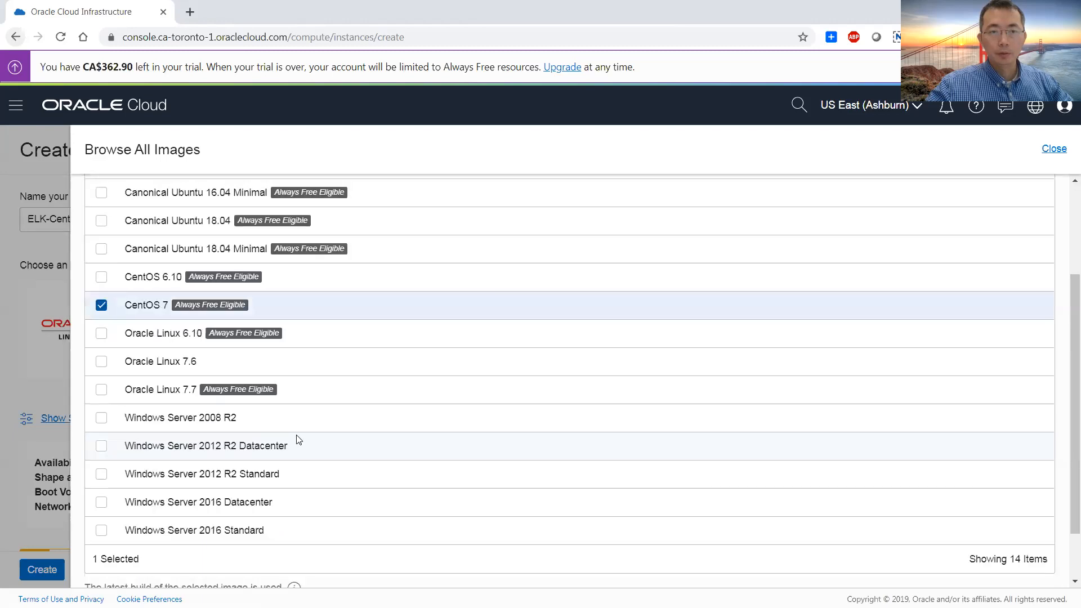
scroll(299, 440, down, 1)
click(140, 553)
Show the shape, network and storage options and change the instance shape to VM.Standard2.2
scroll(174, 445, down, 5)
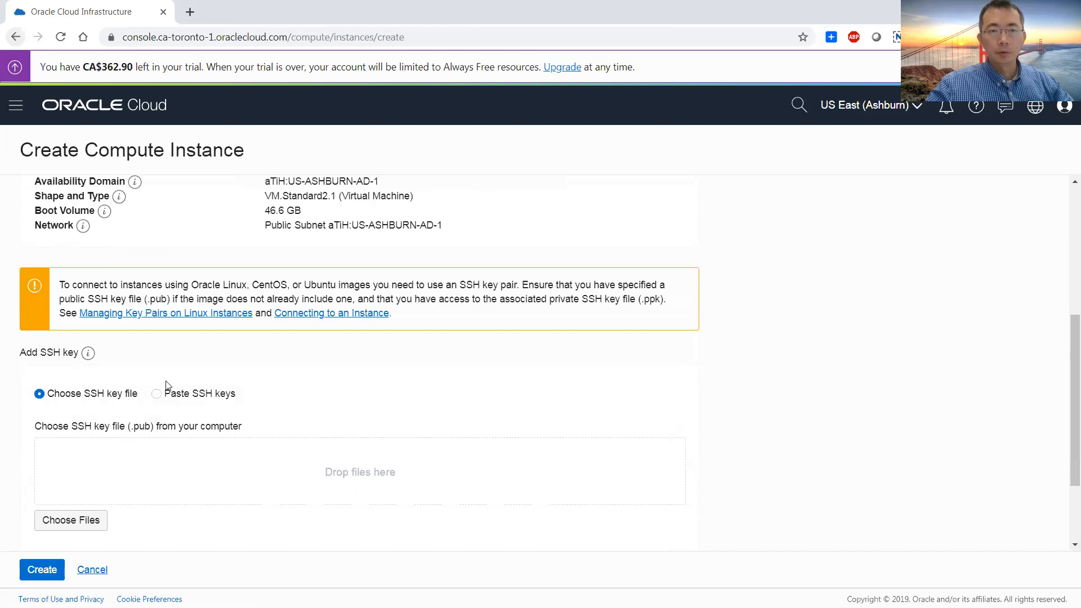
scroll(120, 300, up, 1)
scroll(119, 301, up, 2)
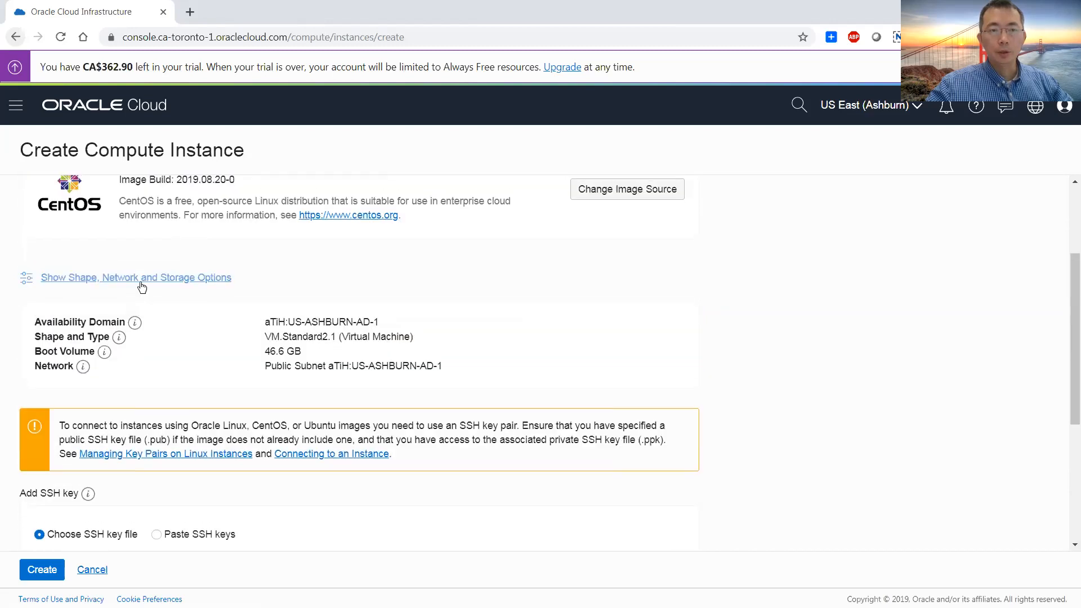
click(214, 282)
scroll(254, 290, down, 1)
scroll(208, 358, down, 4)
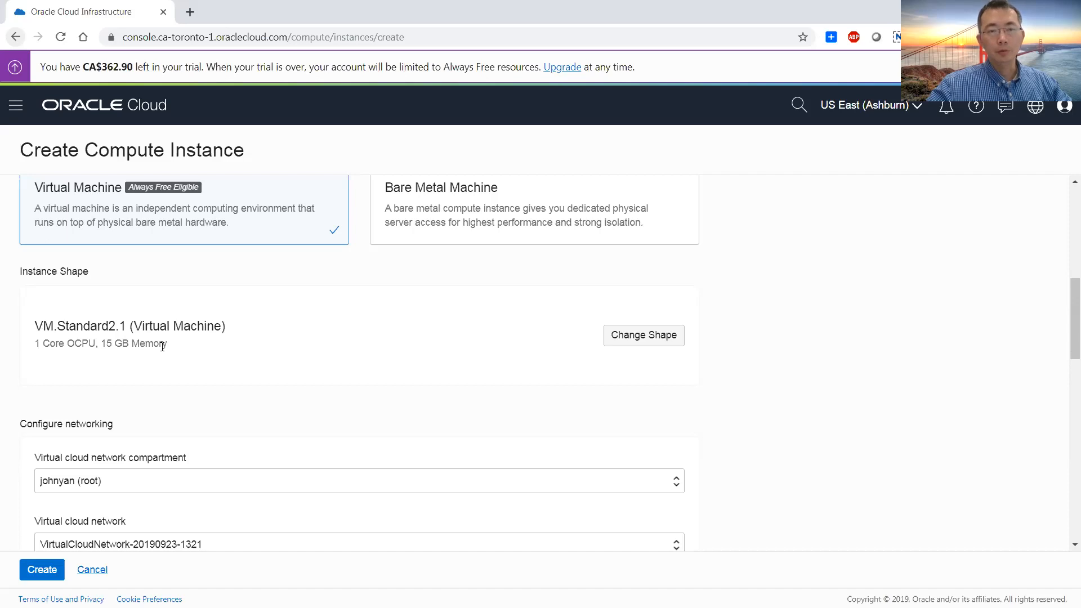
click(655, 337)
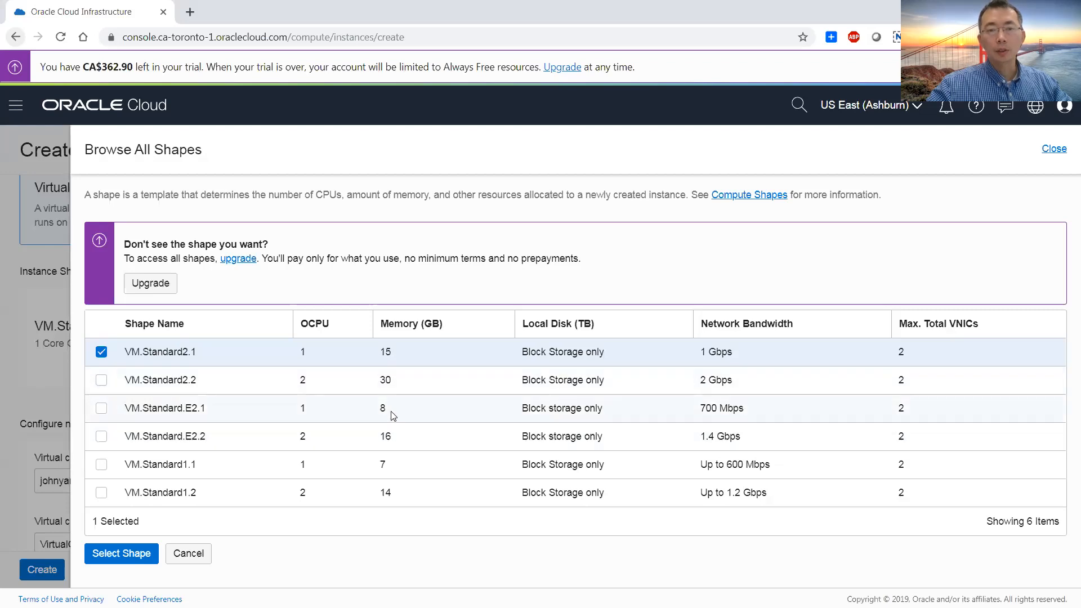
drag(391, 411, 301, 417)
click(101, 381)
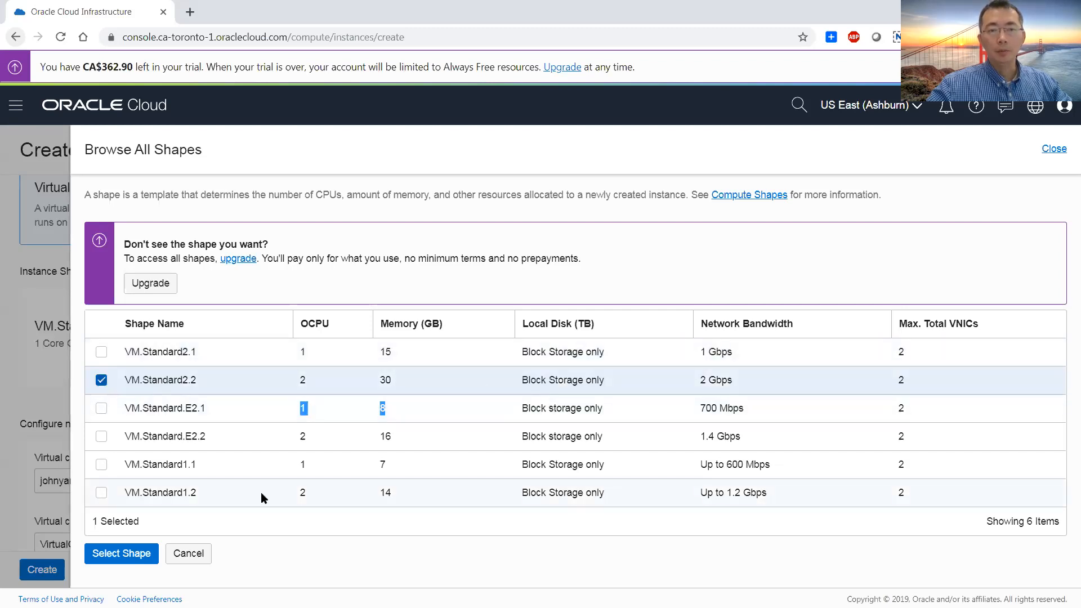
click(131, 556)
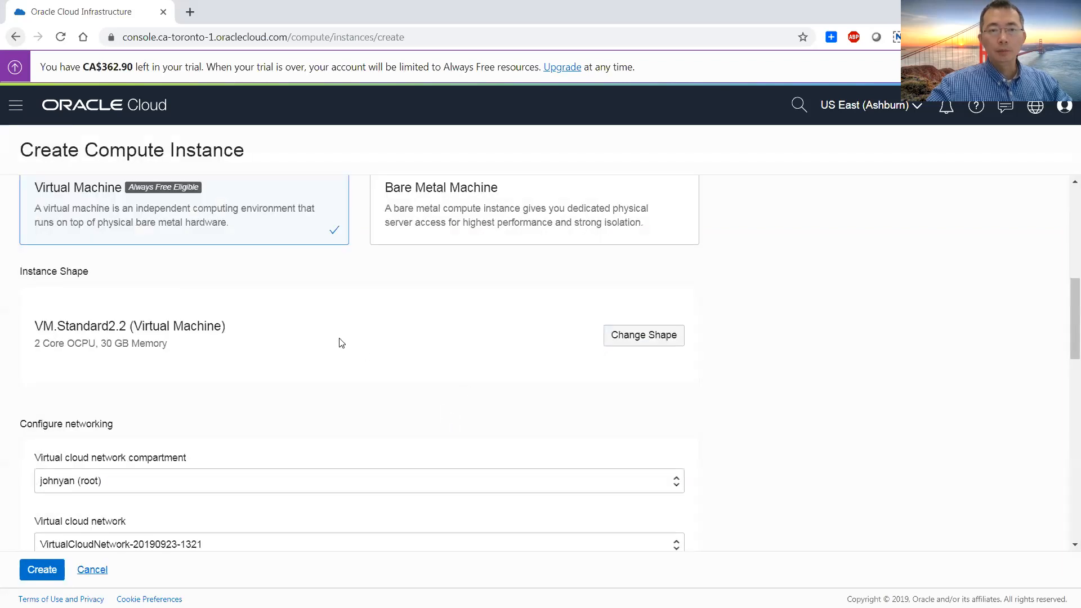
Assign a public IP address to the instance in its networking configuration
scroll(338, 340, down, 2)
scroll(162, 282, down, 4)
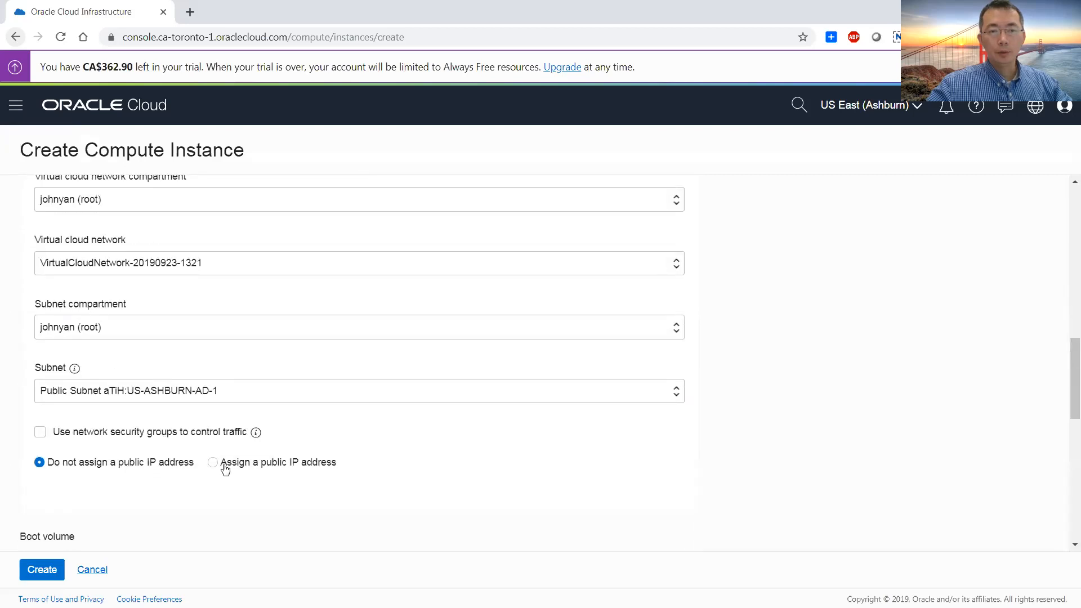
click(332, 464)
Set the SSH key option to pasting keys and put the cursor in the empty SSH key field
scroll(343, 474, down, 2)
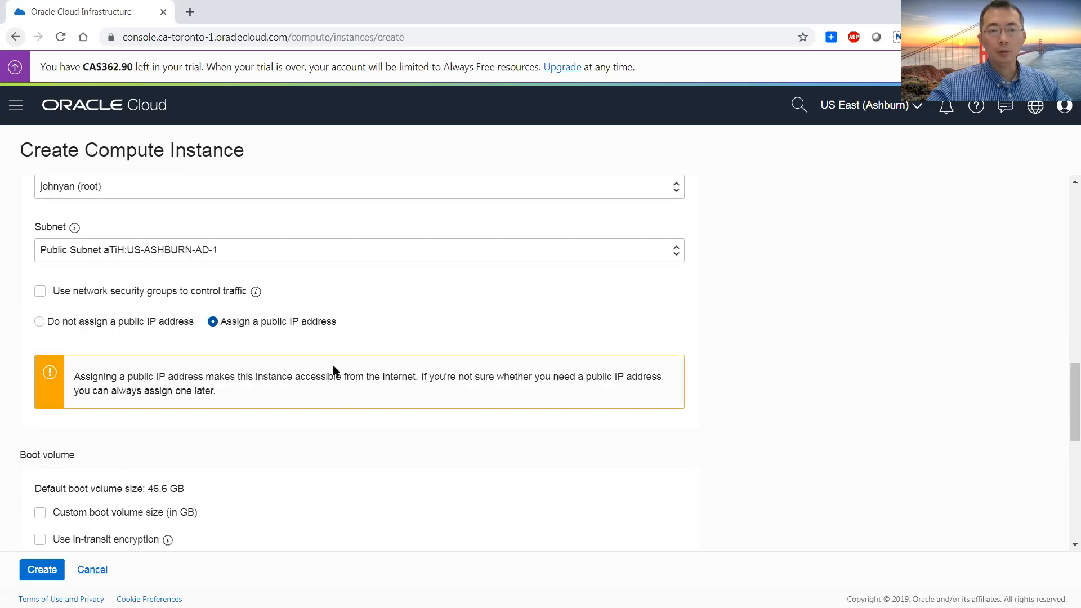
scroll(315, 373, down, 6)
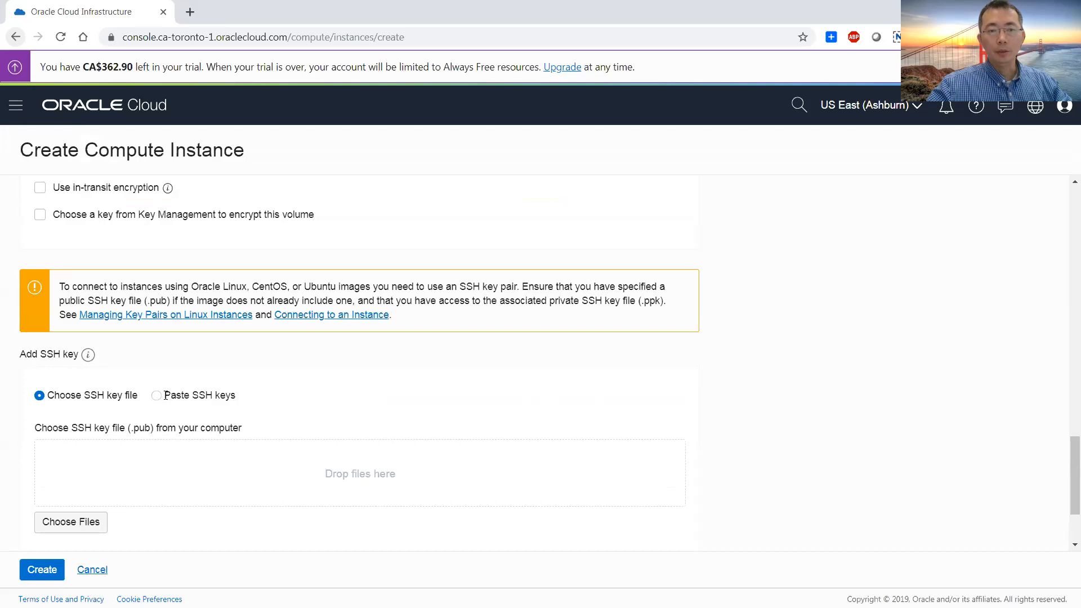
click(160, 397)
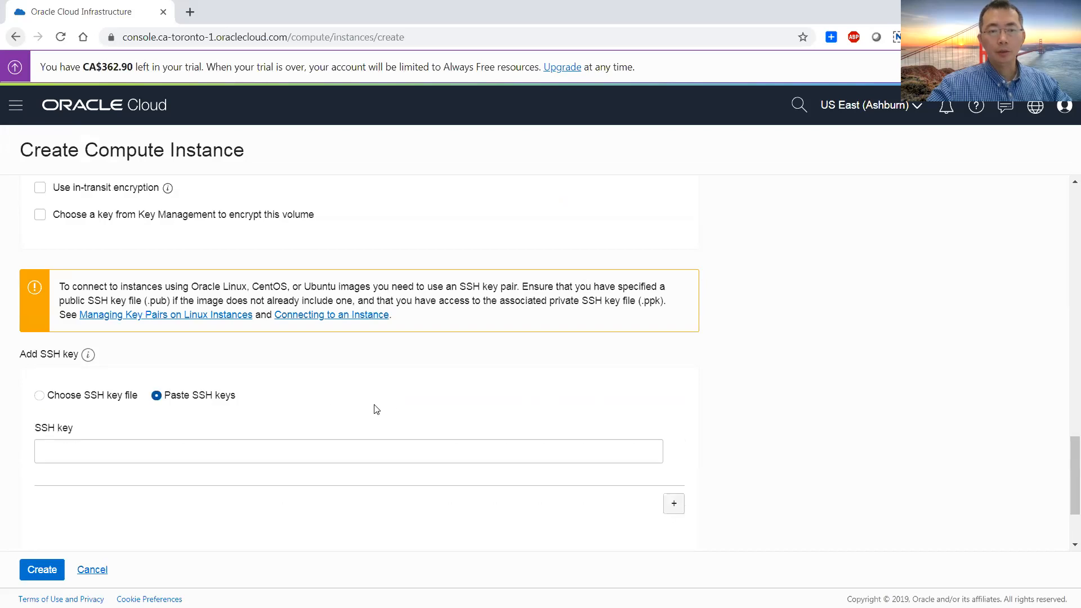
scroll(376, 409, down, 1)
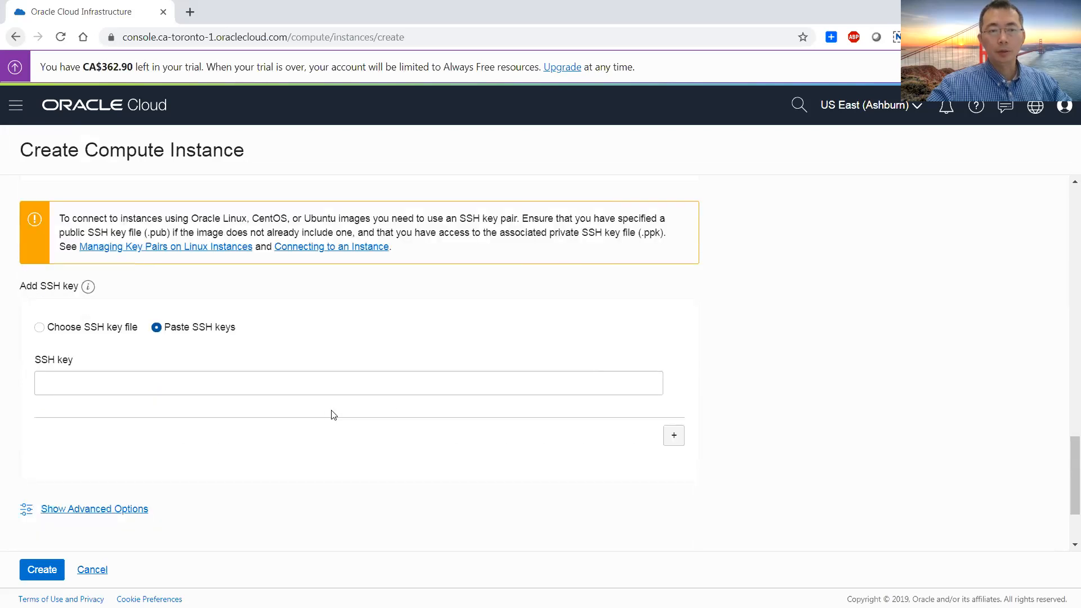
click(320, 382)
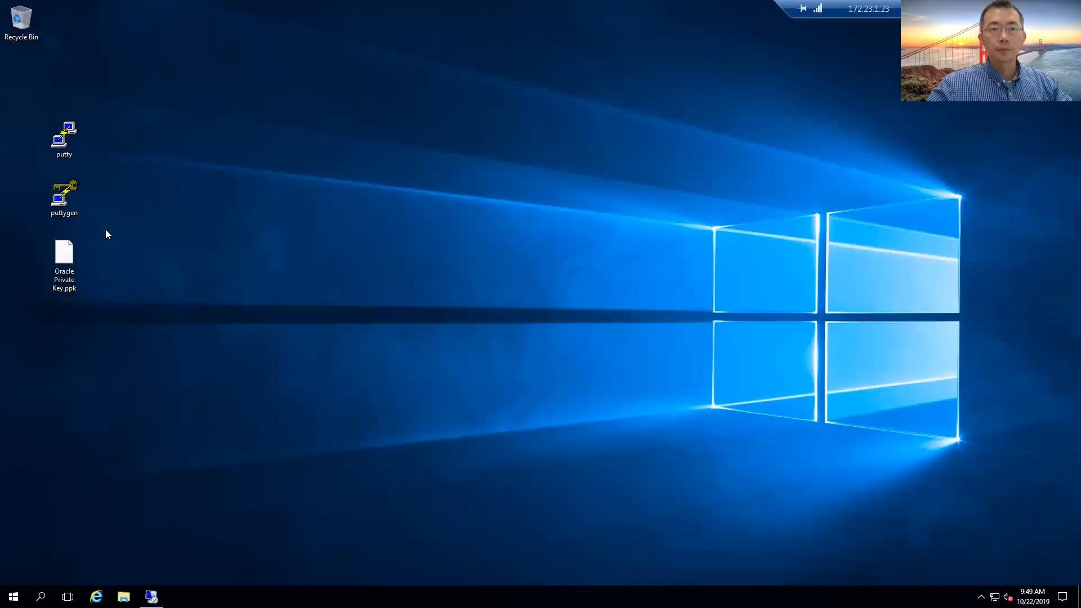
Switch to PuTTY Key Generator on the Windows desktop and load the existing Oracle Private Key file
double_click(68, 192)
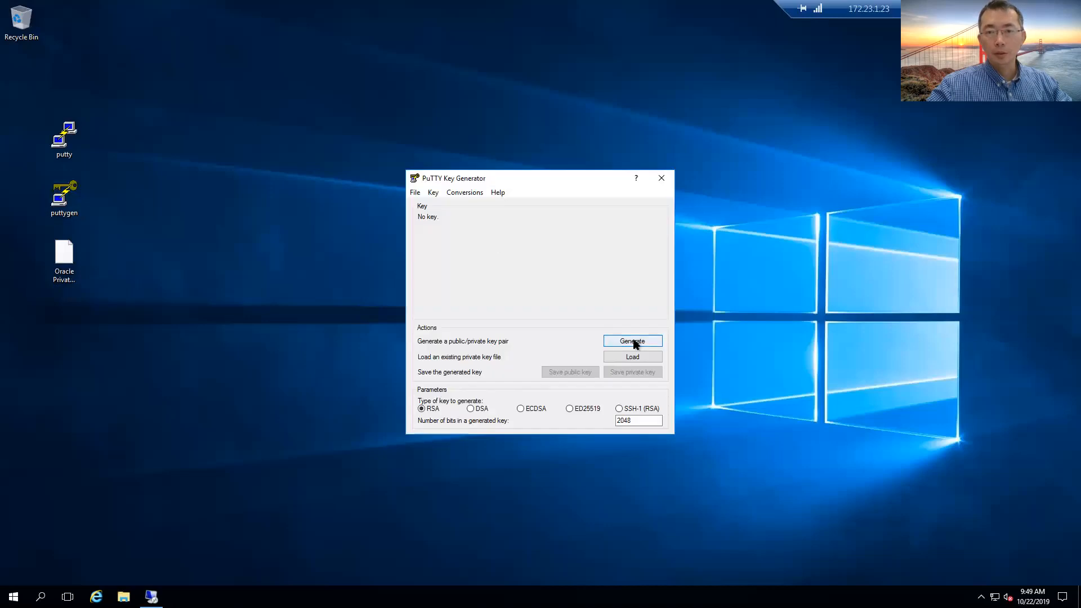
click(643, 358)
double_click(562, 278)
Copy the complete OpenSSH public key text of the loaded key pair
click(422, 229)
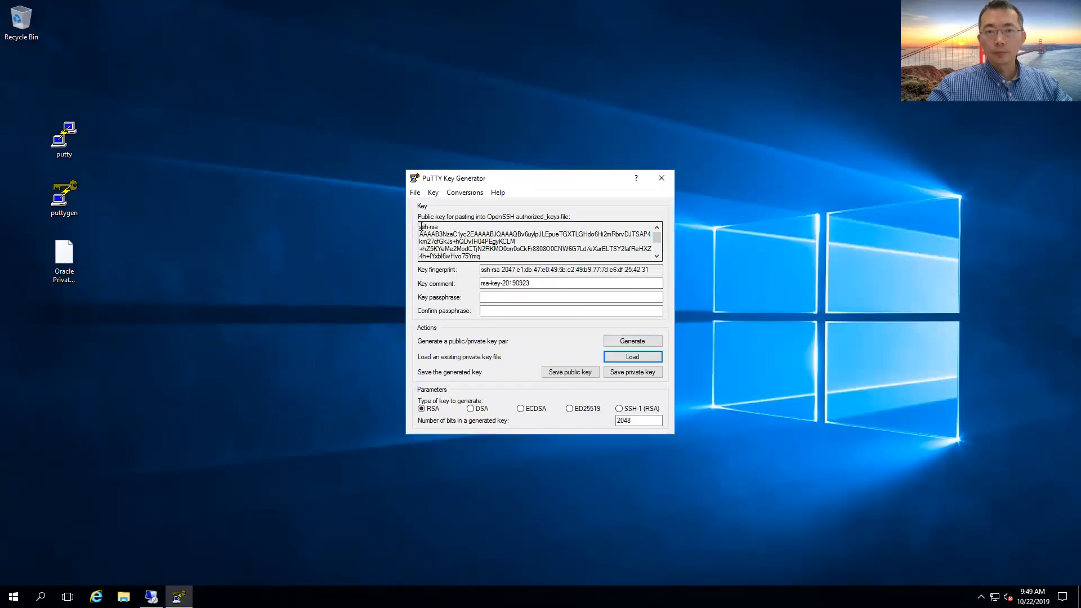
drag(421, 227, 738, 519)
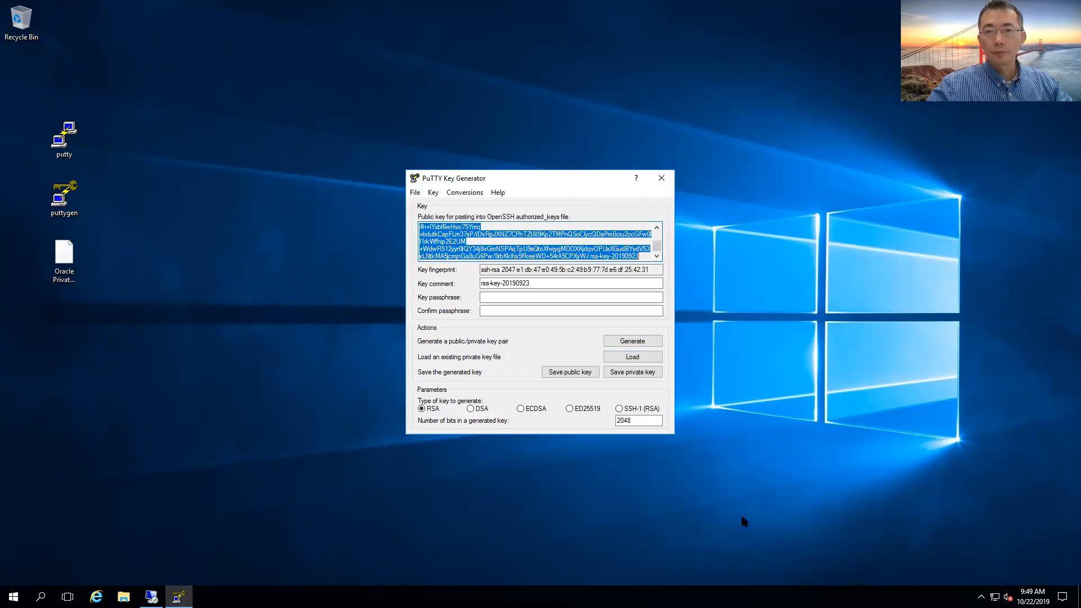
right_click(439, 248)
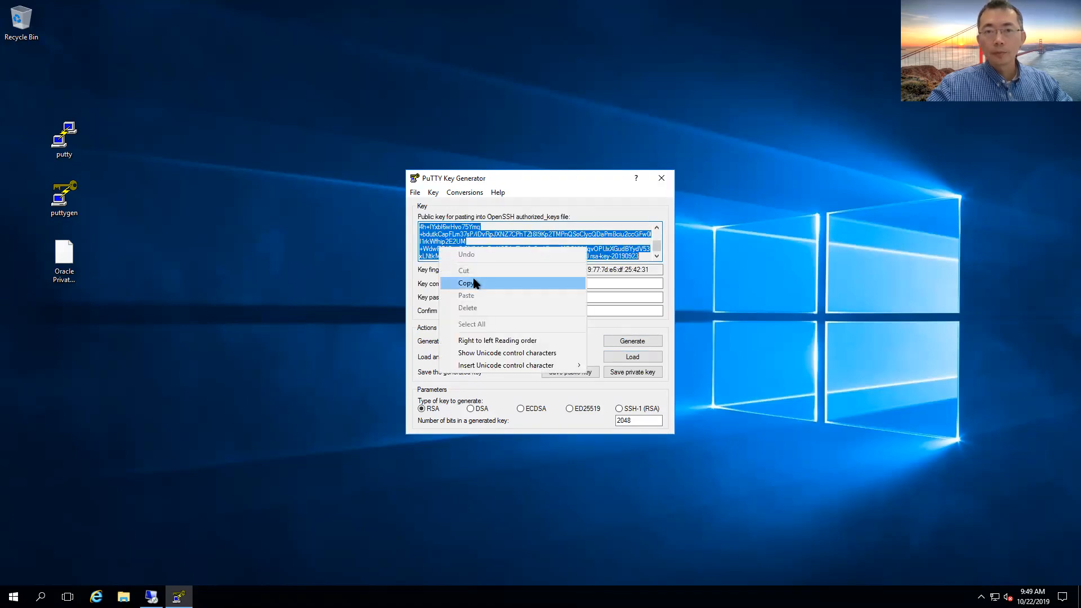
click(471, 283)
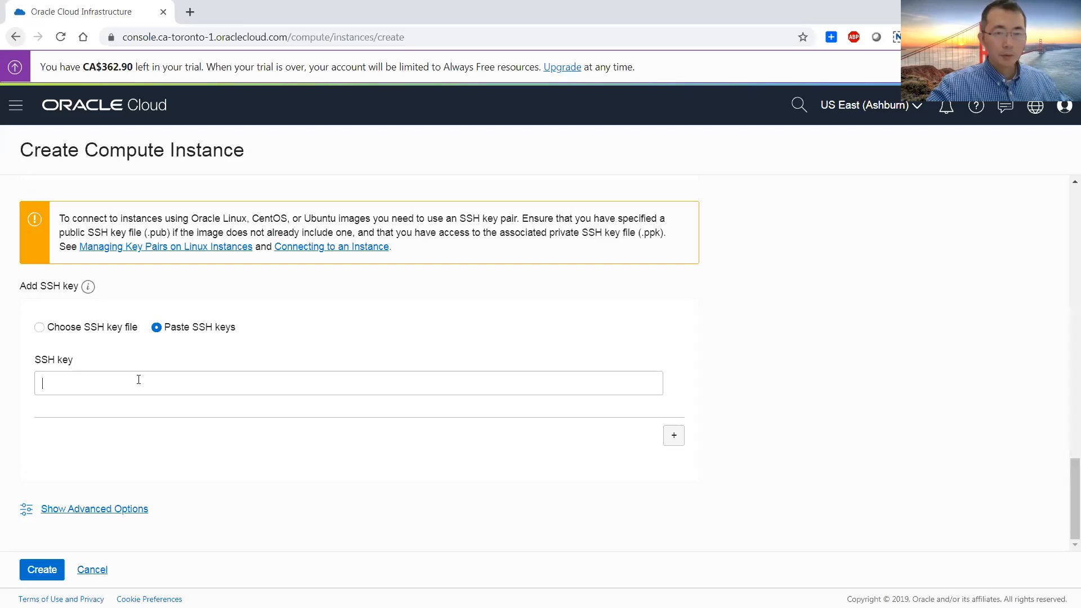
Switch back to the Oracle Cloud instance form, paste the copied public key as the SSH key and create the instance
key(ctrl+v)
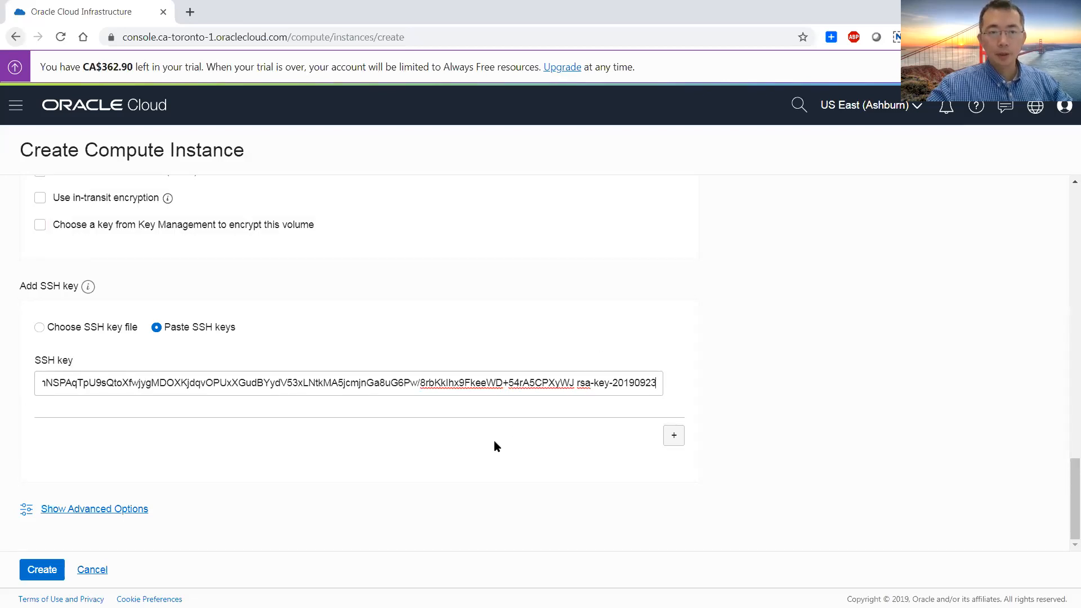
click(53, 569)
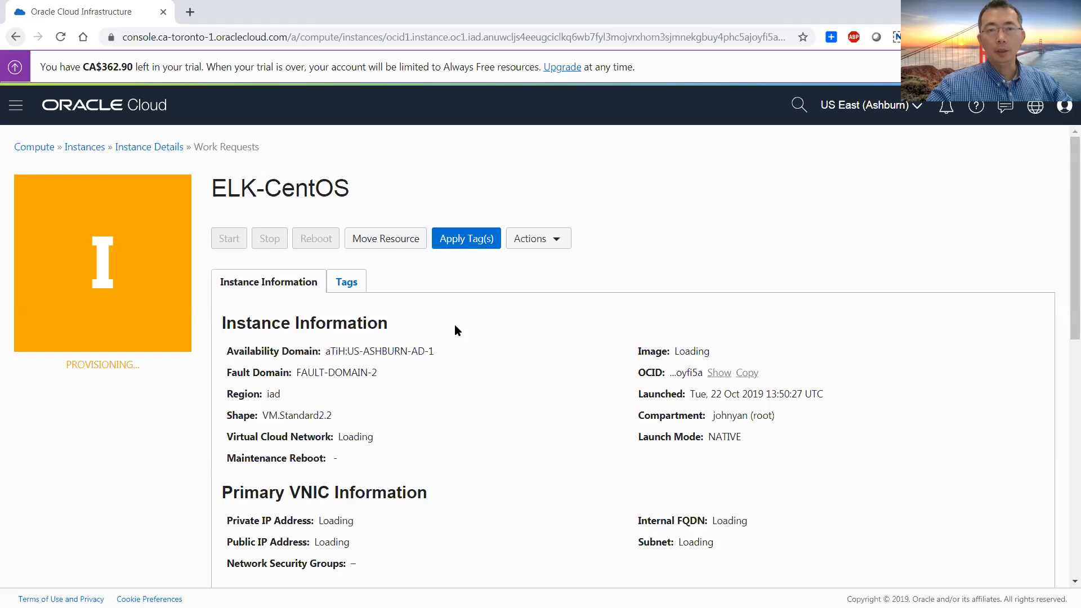
Assign the ELK-Permit network security group from the root compartment to the ELK-CentOS instance's primary VNIC and save the changes
scroll(455, 325, down, 3)
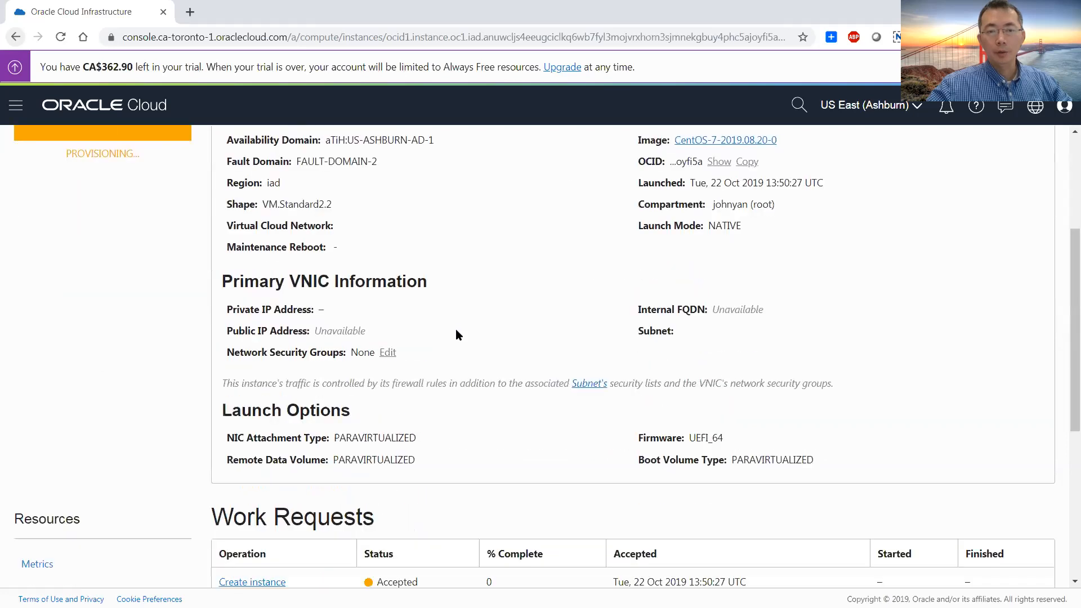
scroll(455, 330, down, 1)
scroll(456, 330, up, 1)
scroll(456, 329, down, 1)
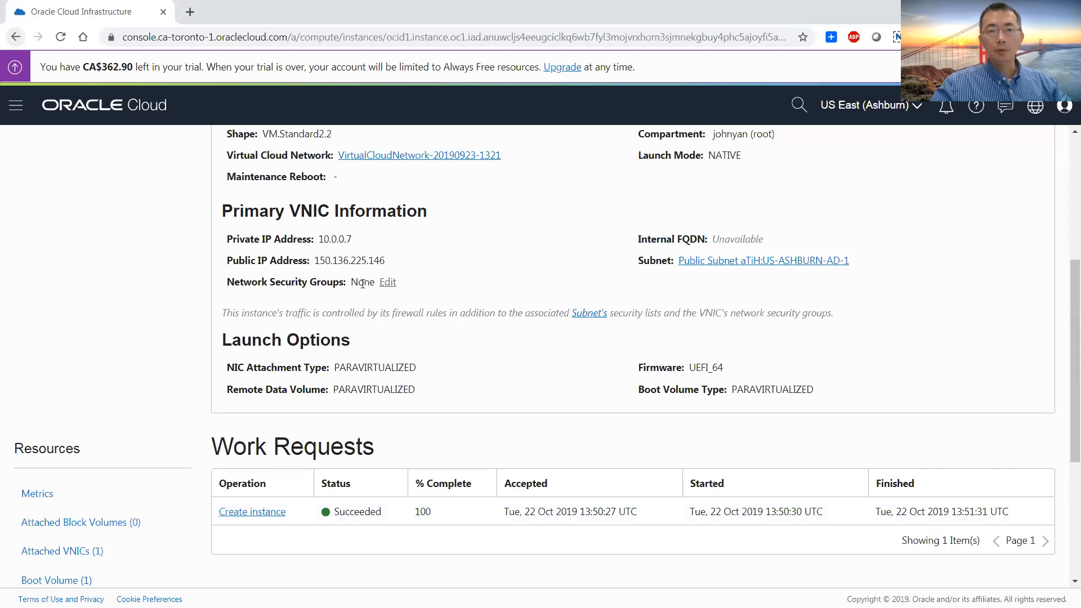
drag(234, 283, 332, 283)
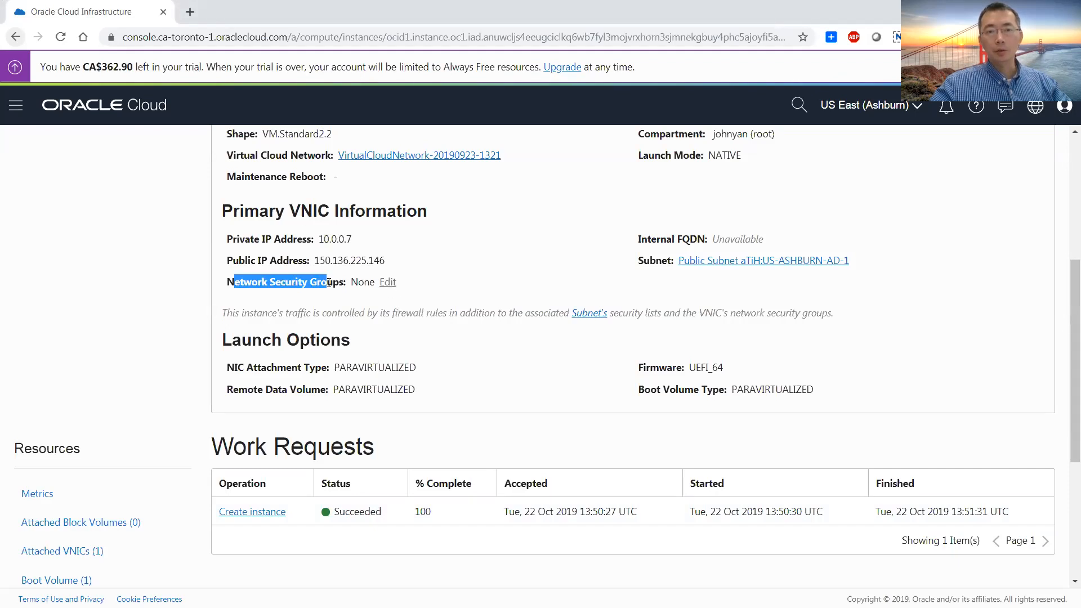
click(388, 282)
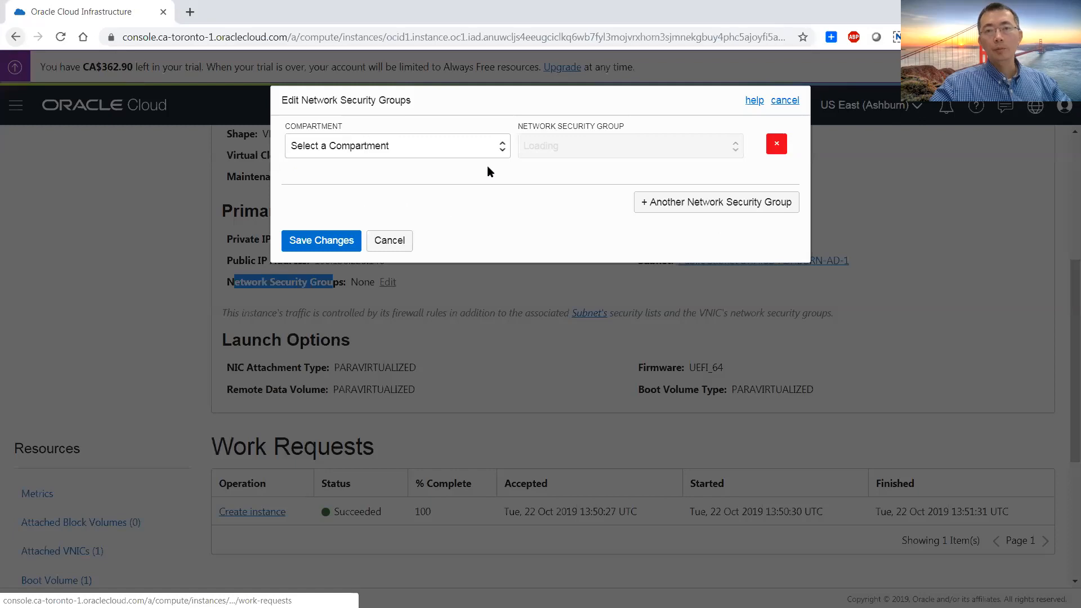
click(503, 151)
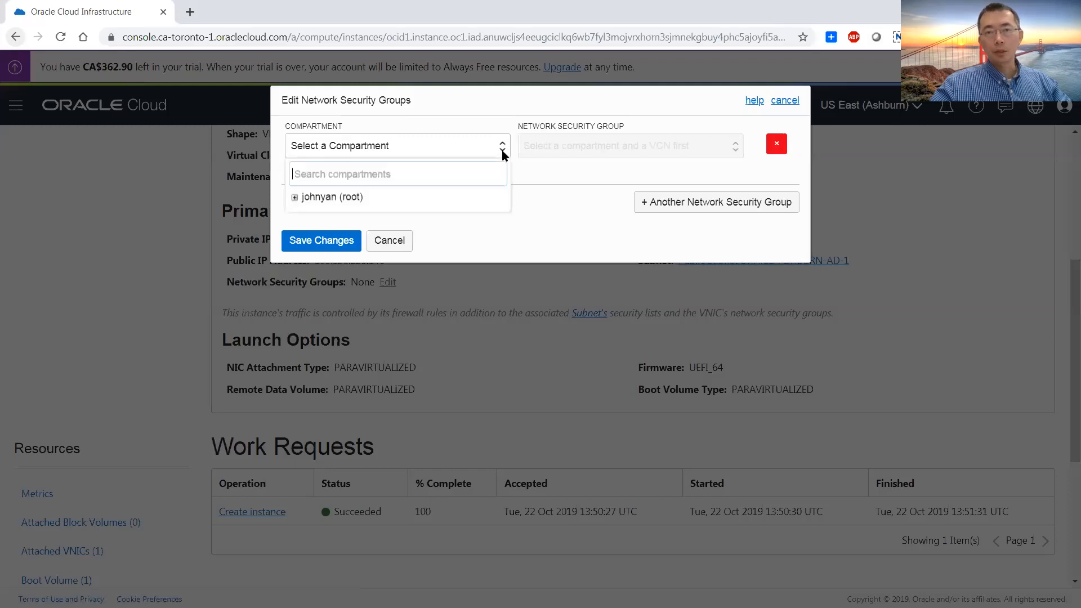
click(465, 200)
click(735, 146)
click(689, 178)
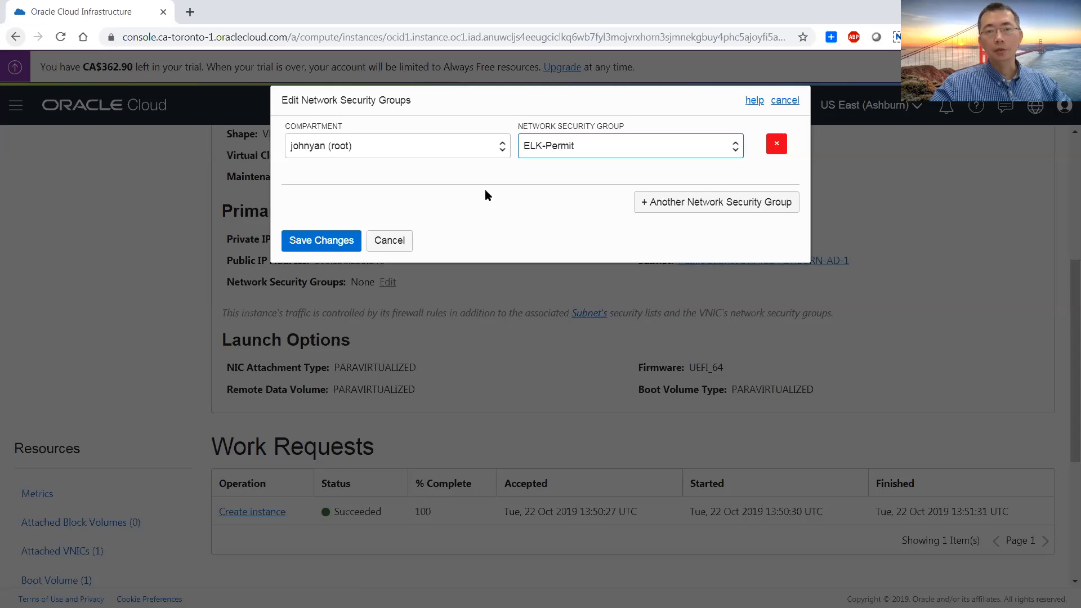
click(334, 242)
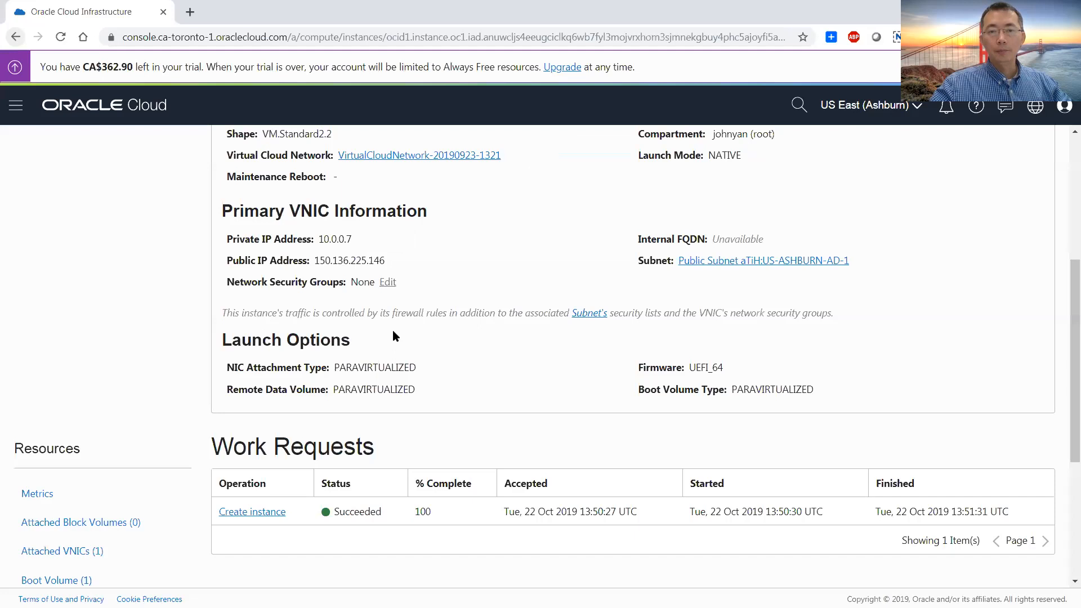
Reopen the ELK-CentOS instance details from the list of compute instances
scroll(393, 330, down, 3)
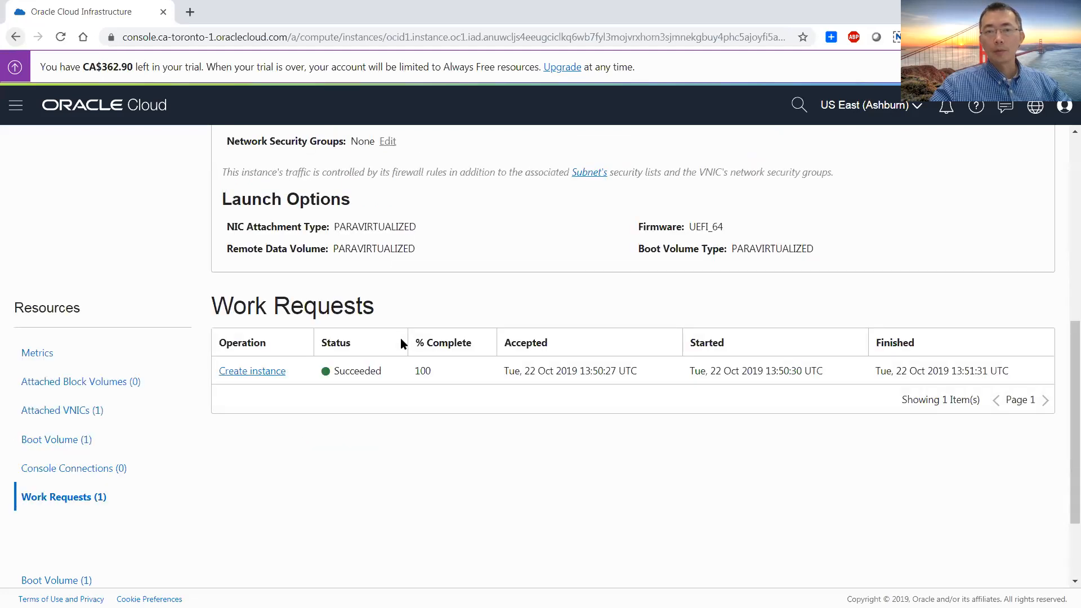
scroll(401, 337, up, 8)
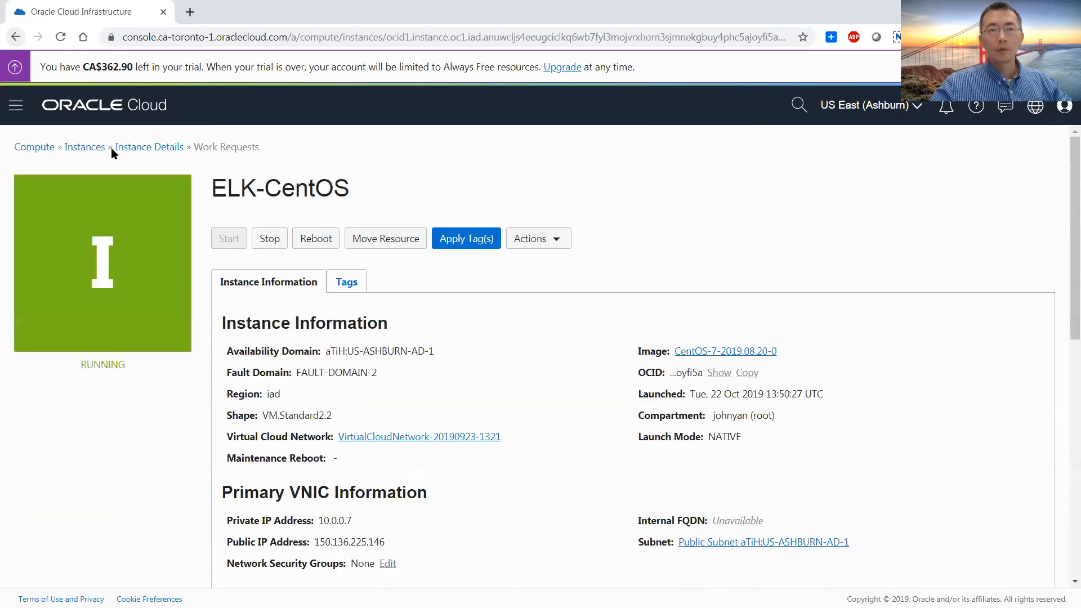
click(16, 105)
mouse_move(58, 169)
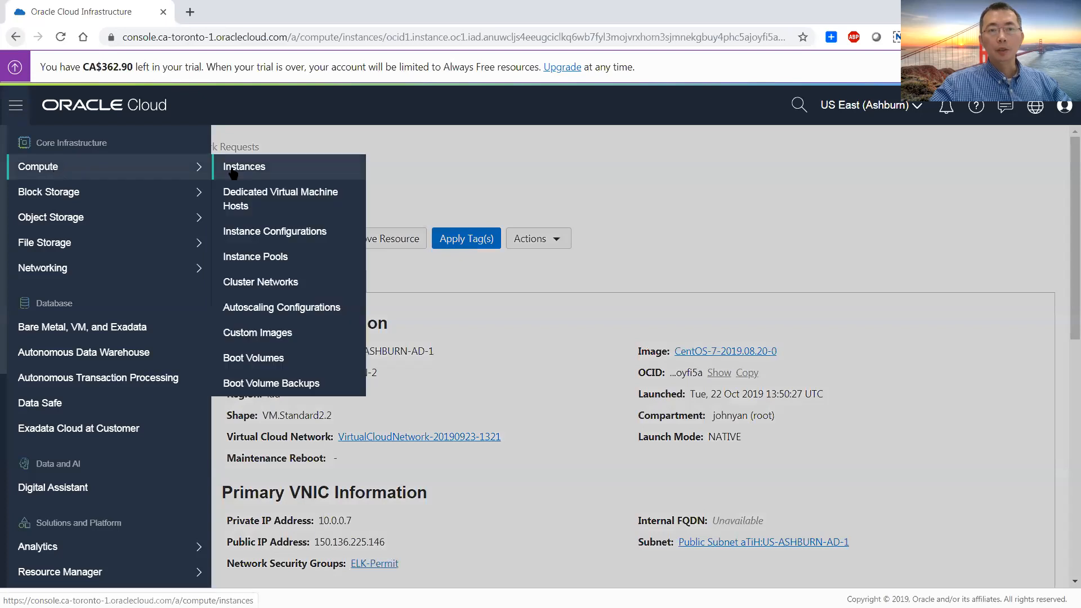
click(252, 169)
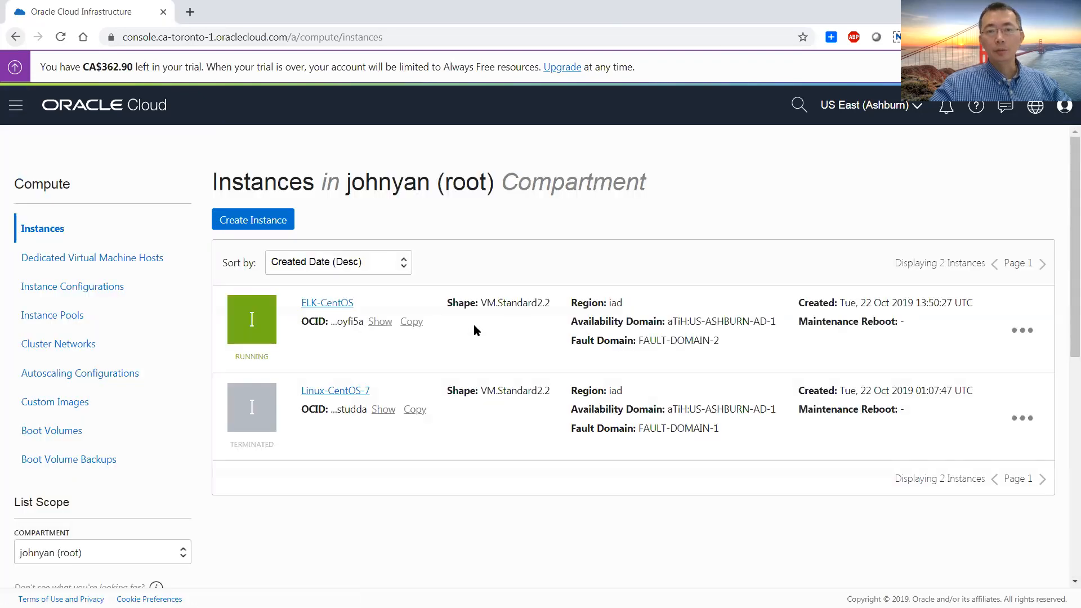
click(343, 305)
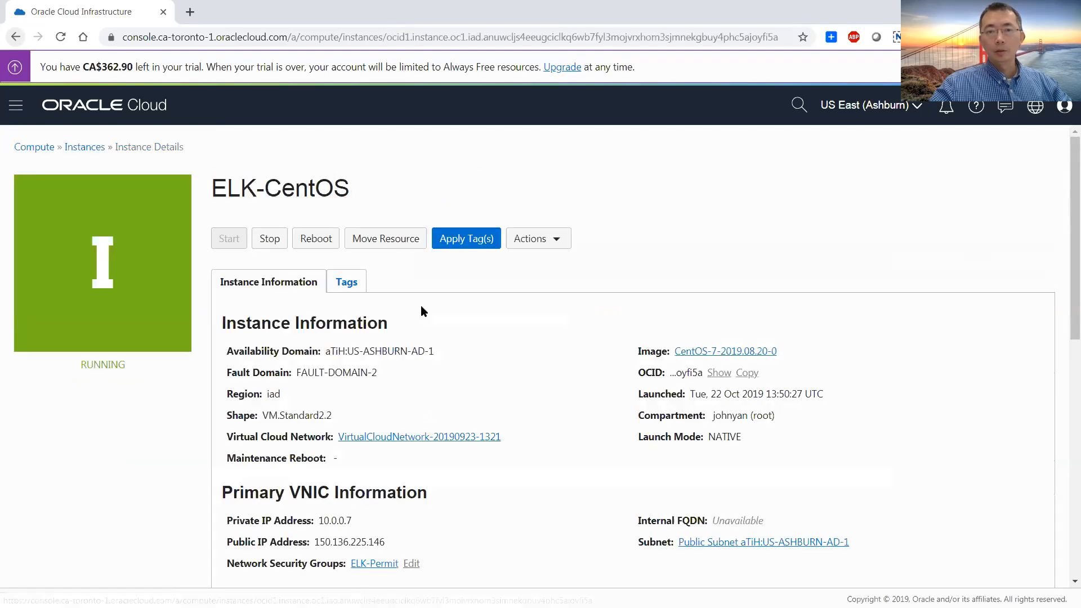
Copy the public IP address from the instance's primary VNIC information
scroll(424, 446, down, 2)
drag(387, 403, 314, 404)
right_click(334, 403)
click(389, 414)
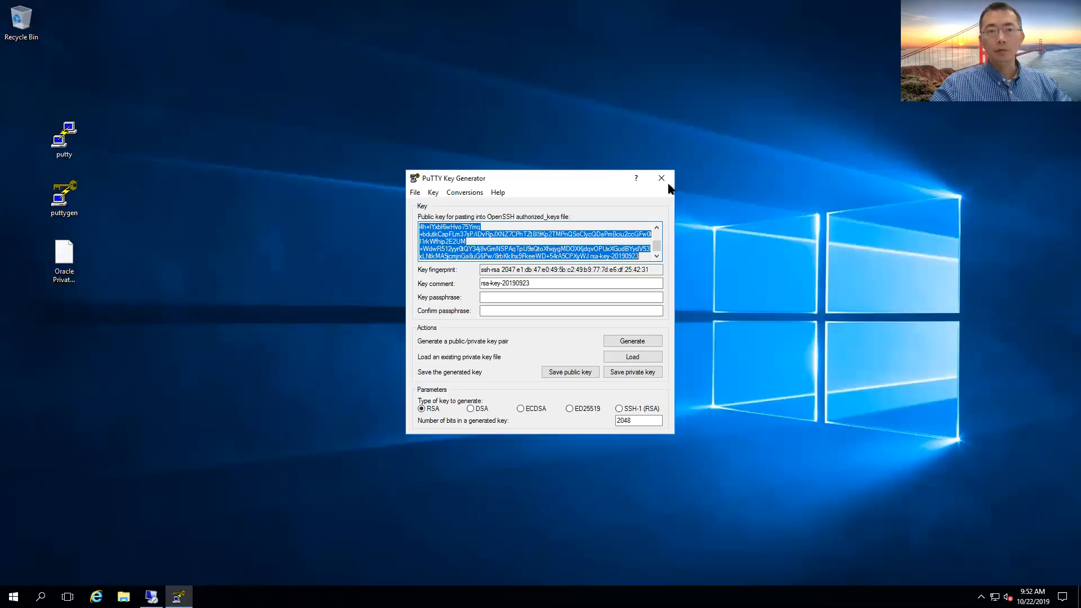
Switch to PuTTY, set the host to 150.136.225.146 and save the session under the same IP address
double_click(64, 137)
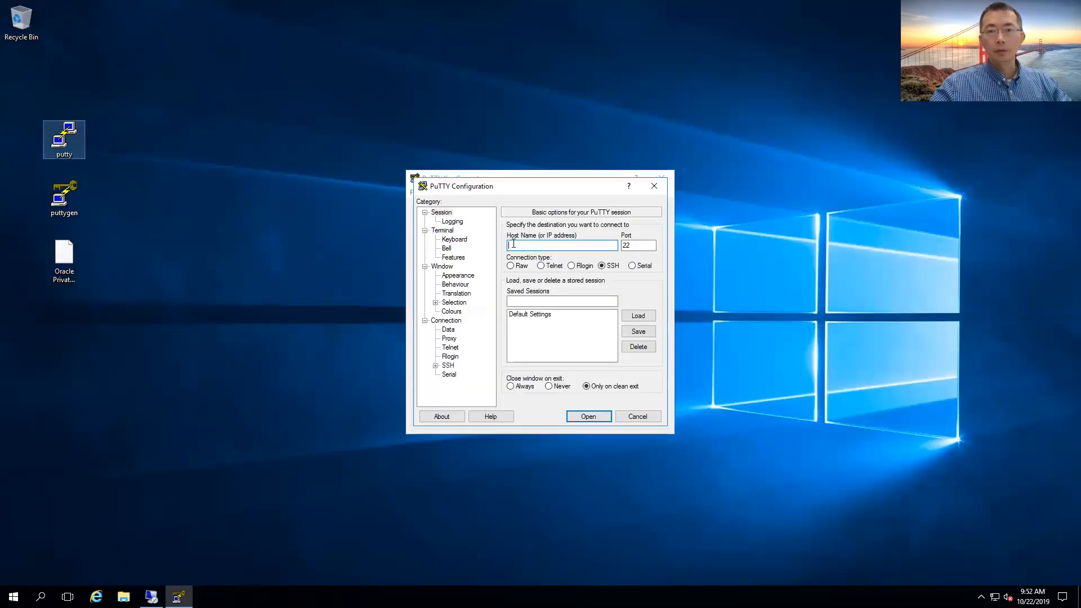
key(ctrl+v)
click(557, 302)
key(ctrl+v)
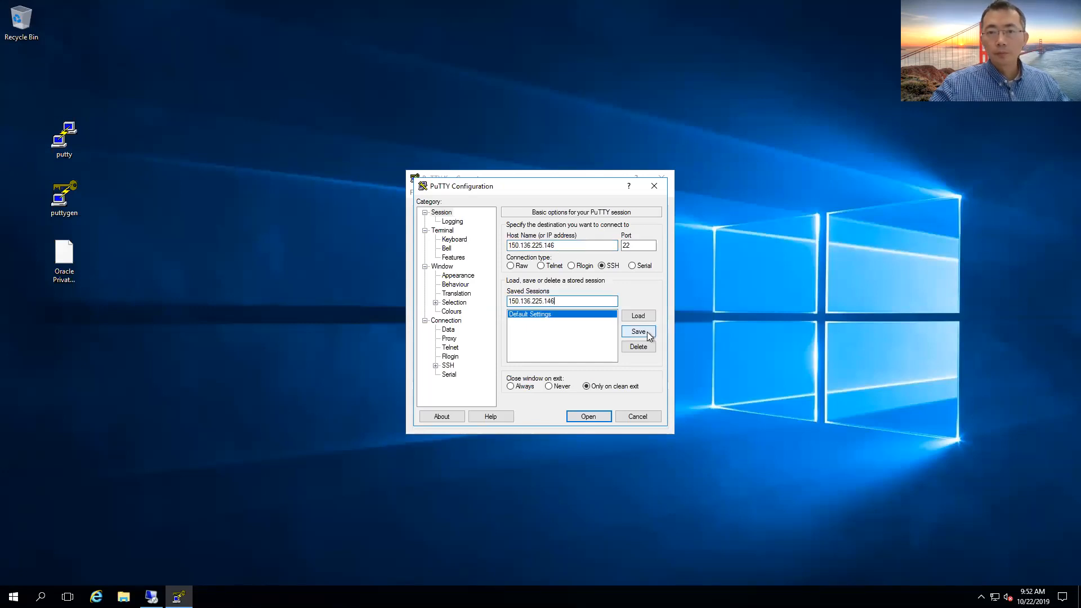
click(635, 333)
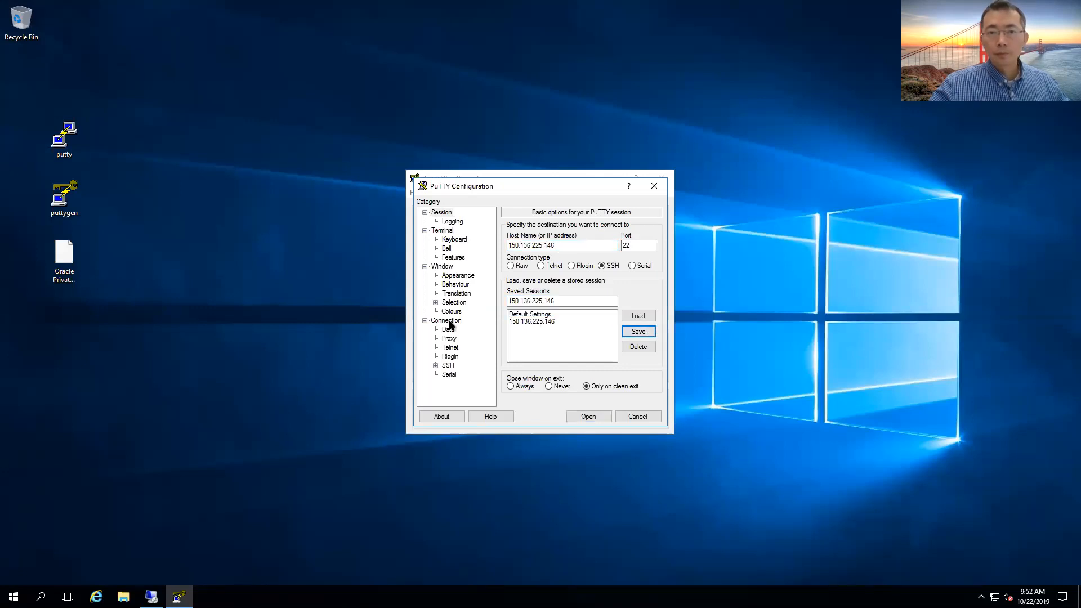
Set Oracle Private Key.ppk as the private key file for the session's SSH authentication
click(435, 366)
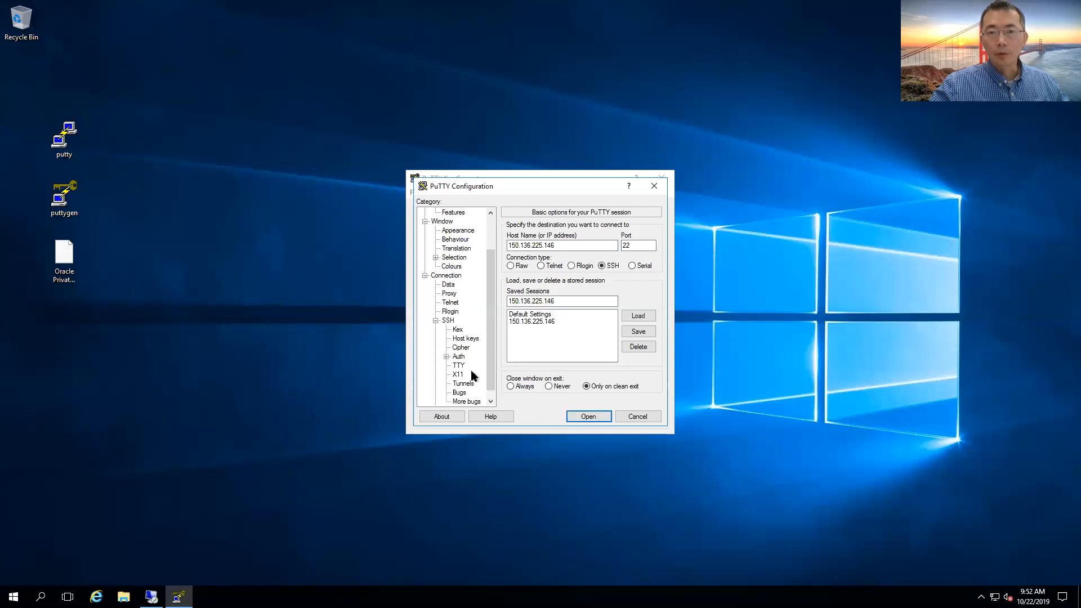
click(459, 357)
click(633, 342)
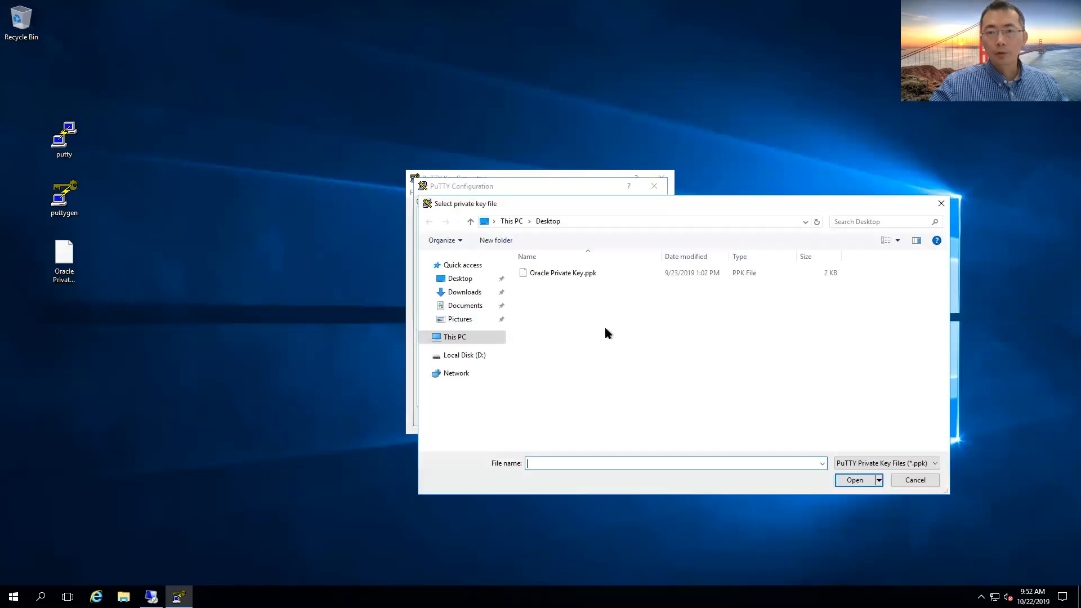
double_click(550, 273)
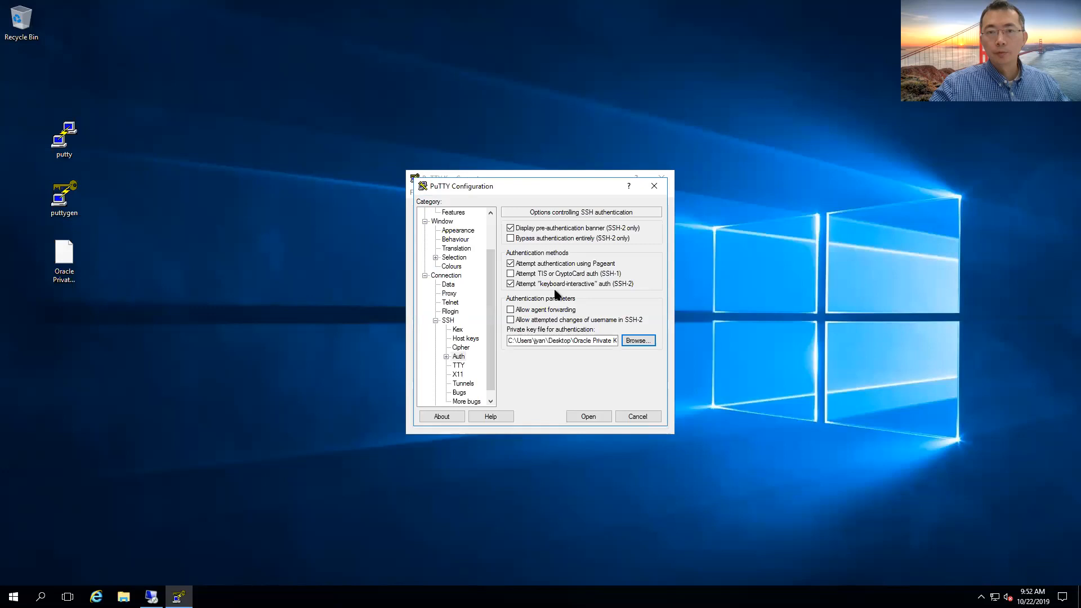
Return to the basic session options, start the SSH connection and accept the server's host key as trusted
scroll(485, 232, up, 2)
click(454, 219)
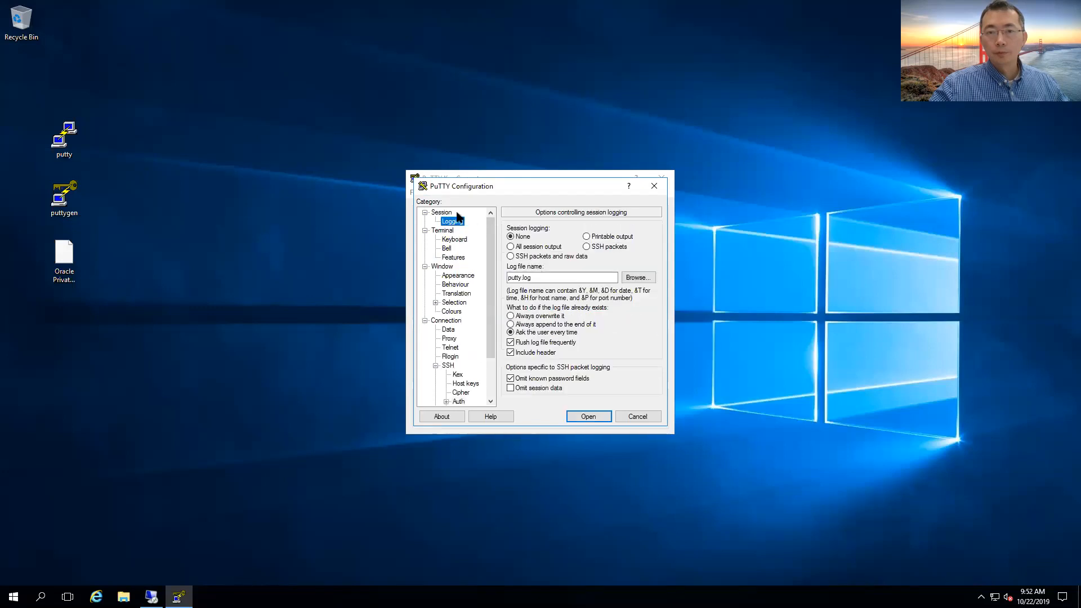
click(442, 212)
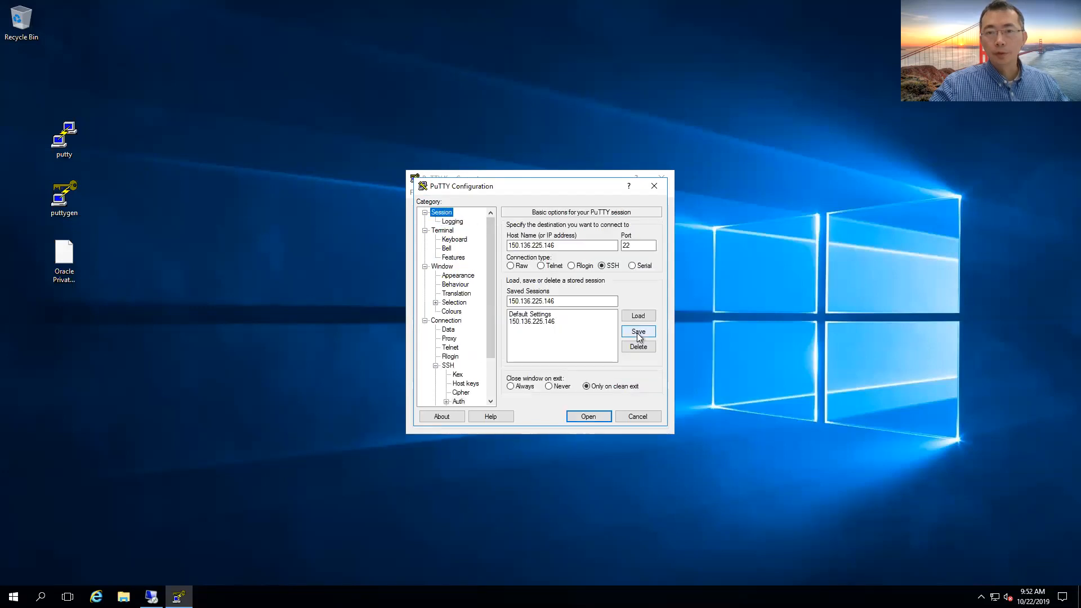
click(588, 416)
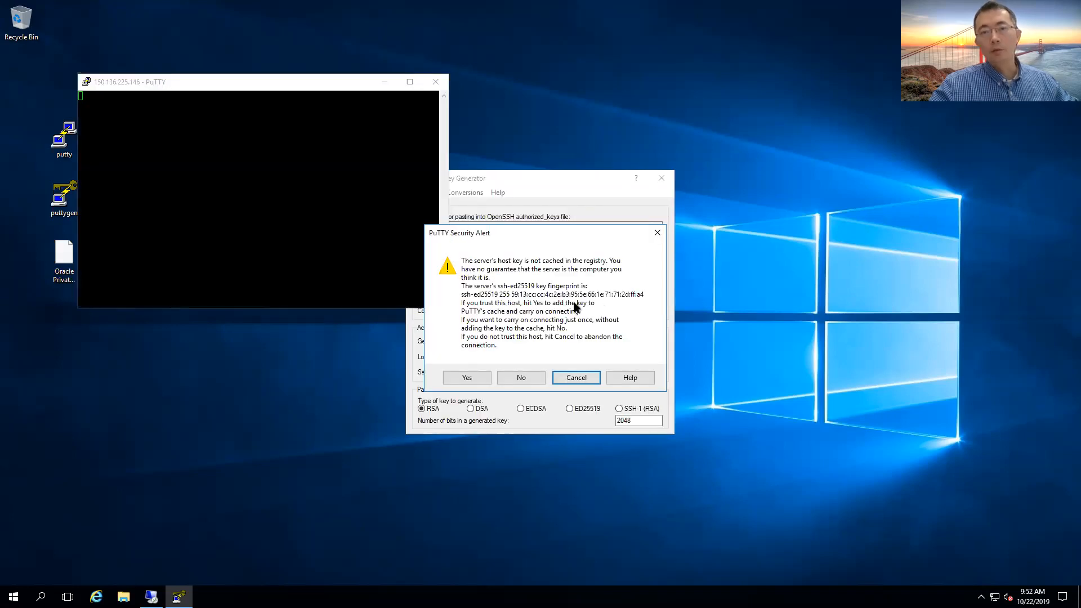
click(471, 378)
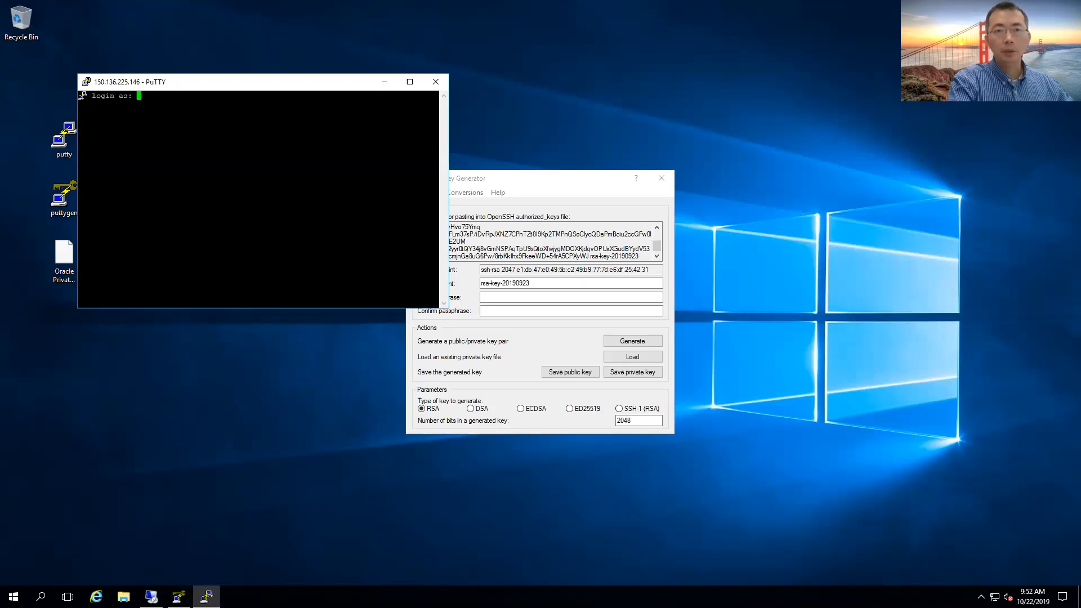
Log in as opc, and tidy the desktop by closing the key generator and maximizing the terminal window
text(opc)
click(659, 179)
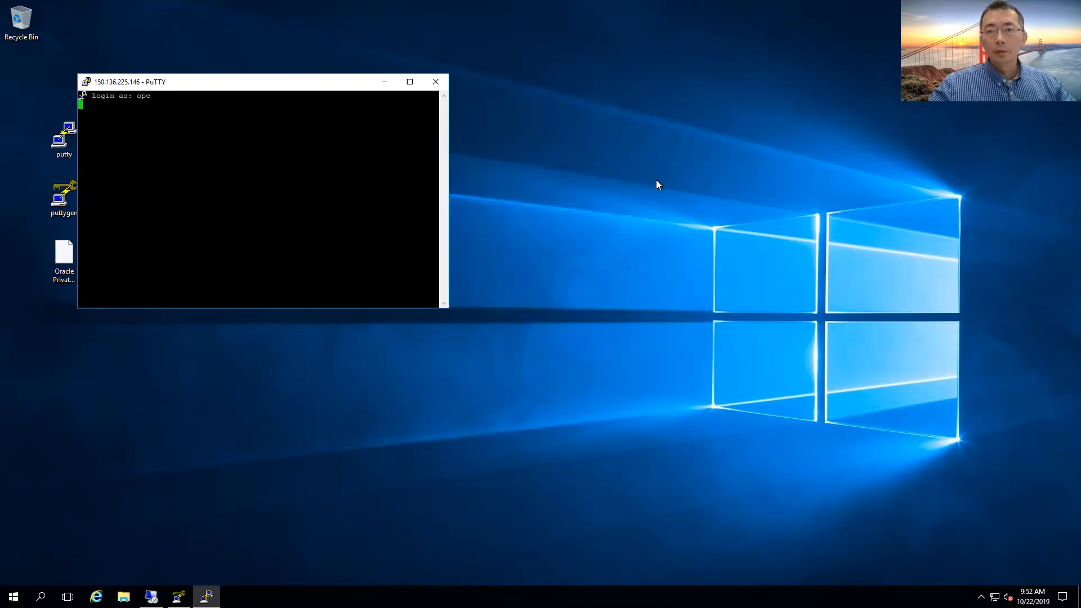
drag(336, 84, 509, 105)
double_click(512, 101)
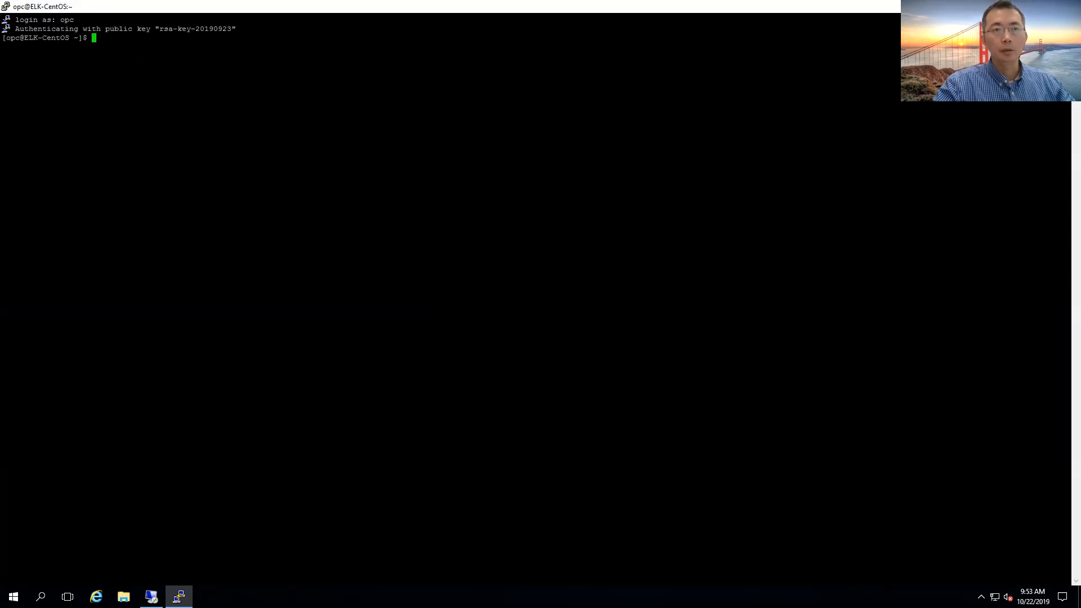
Switch to a root shell on ELK-CentOS with sudo -i
key(Return)
key(Return)
key(Return)
key(Return)
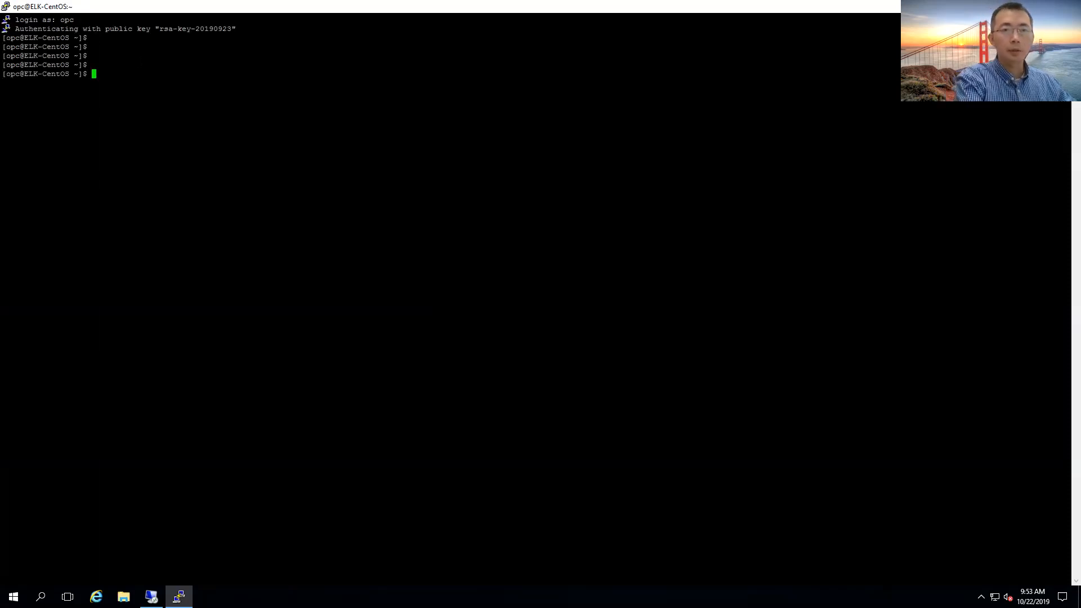
key(Return)
text(sudo -i)
key(Return)
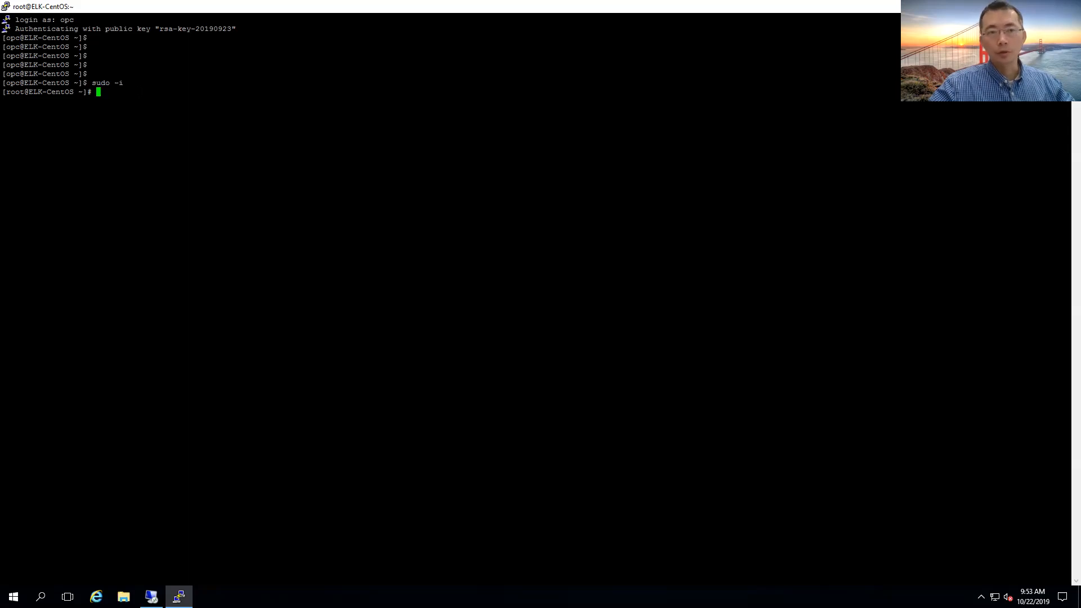
Run yum update to update the packages of the CentOS system
text(yum update)
key(Return)
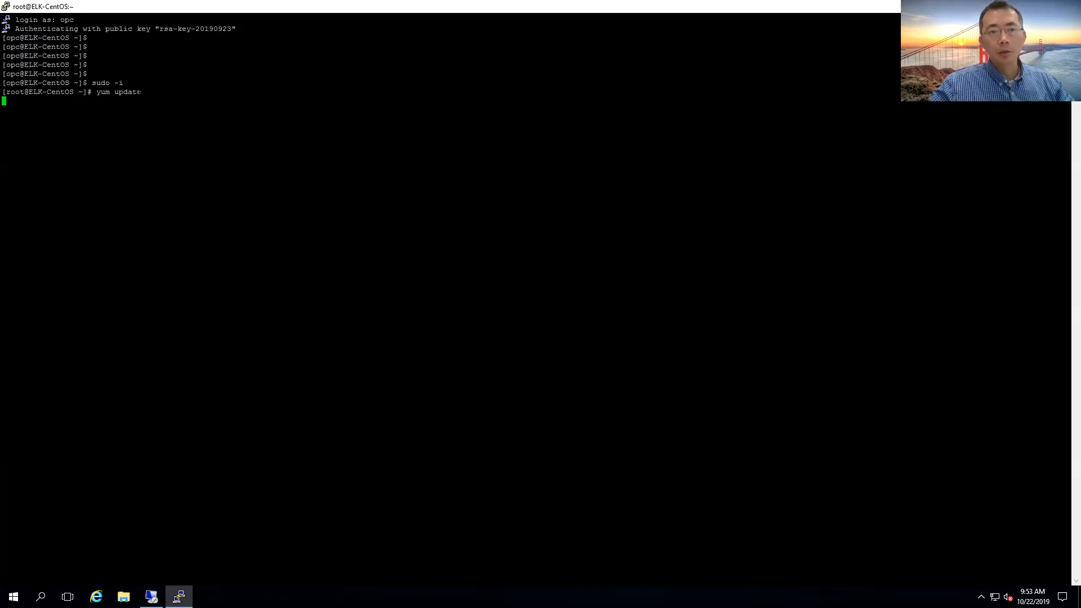